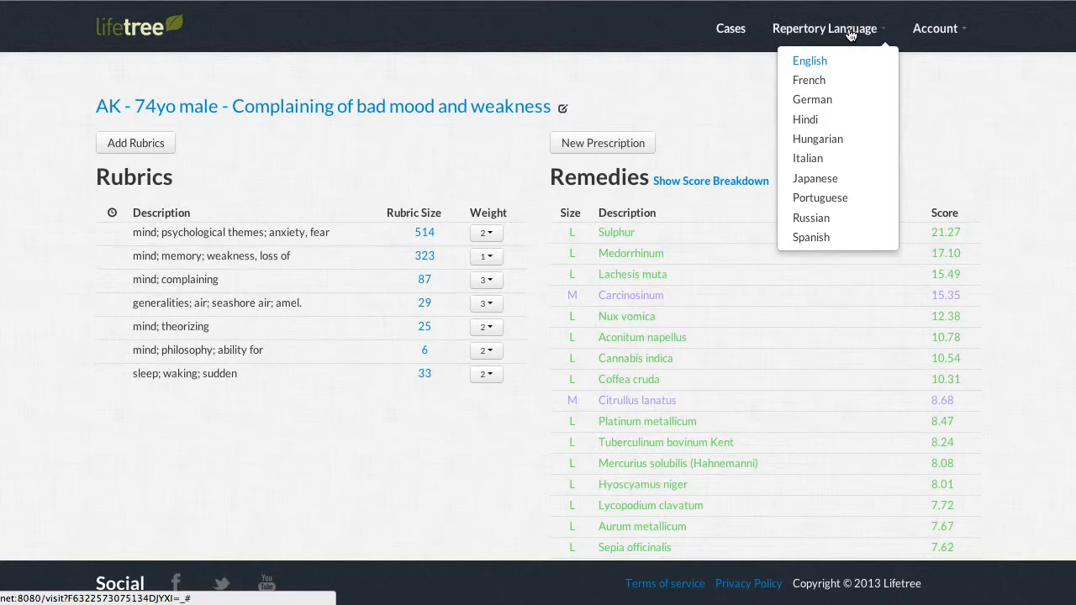
- Switch the repertory language to Hindi and after that to Japanese, checking the English originals of the case's translated rubrics
left_click(815, 122)
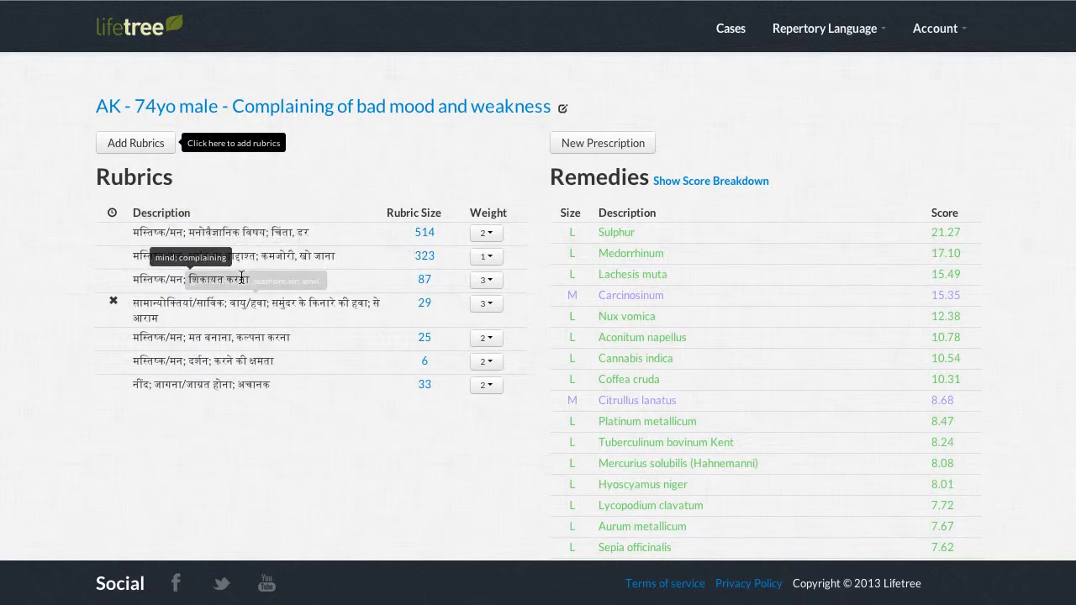
left_click(800, 29)
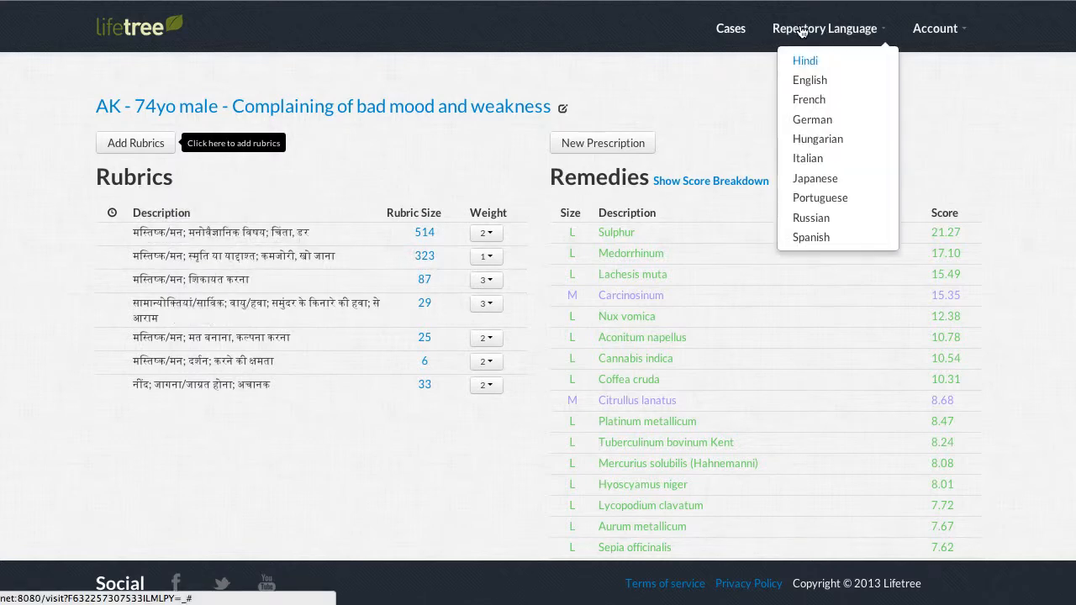
left_click(824, 181)
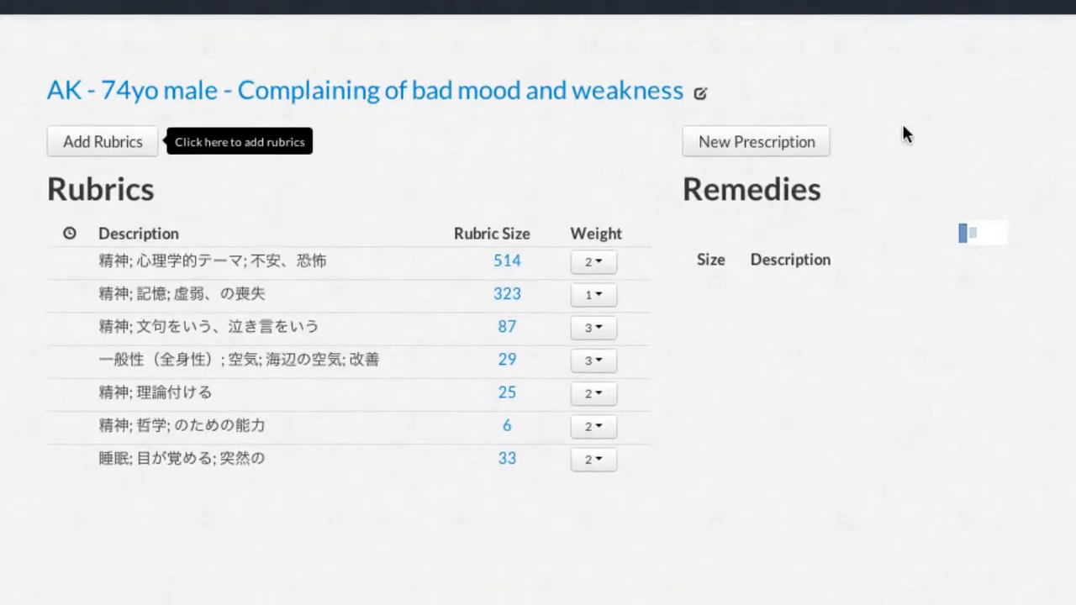
mouse_move(283, 263)
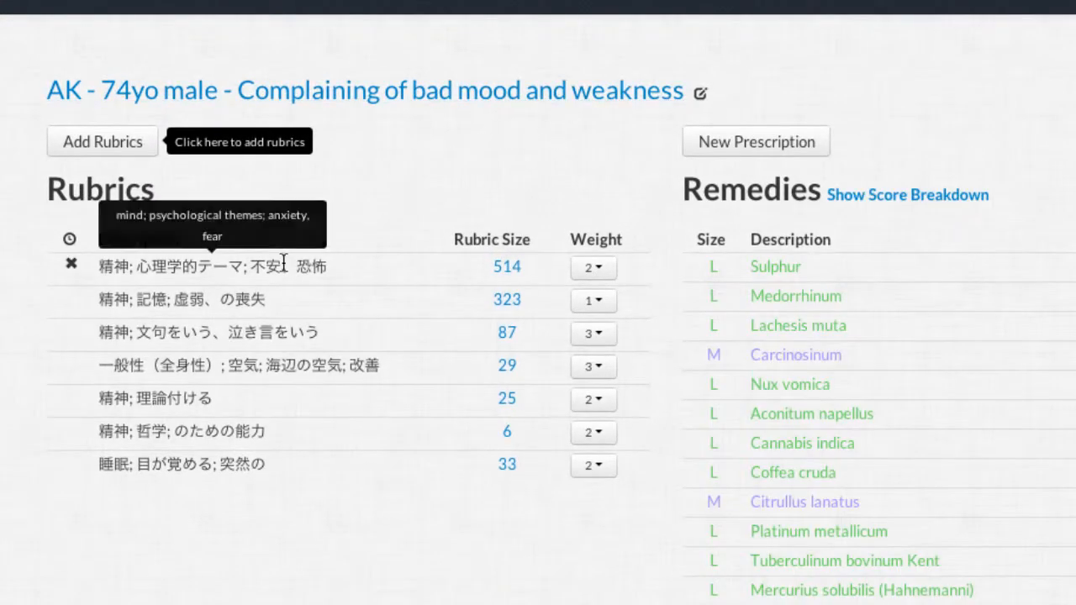
mouse_move(224, 303)
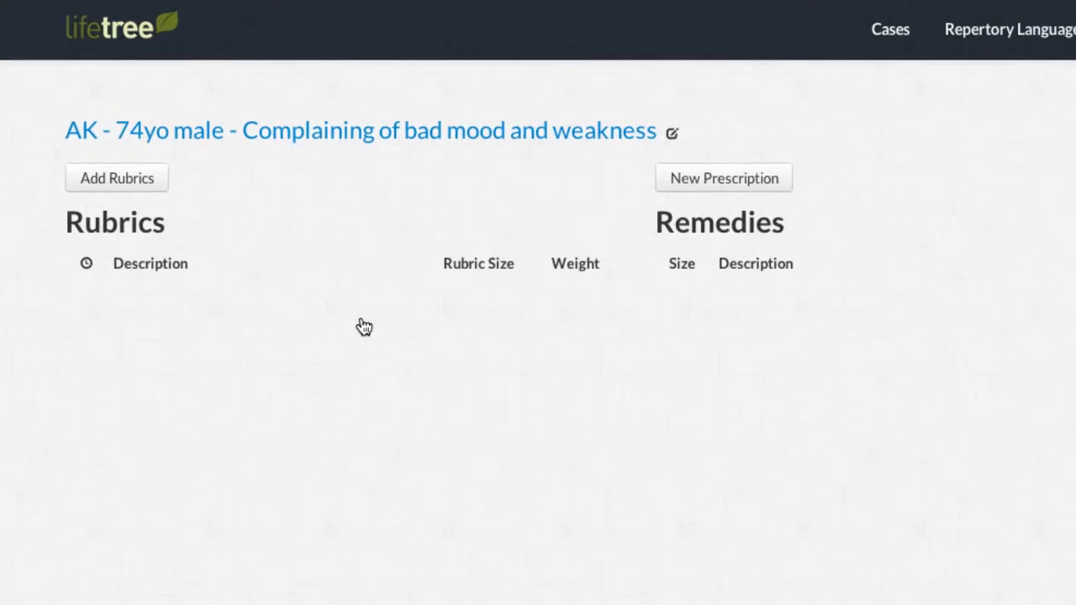
- Open the rubric search for the case and search the symptoms for "mind even" and for "mind spring"
left_click(144, 187)
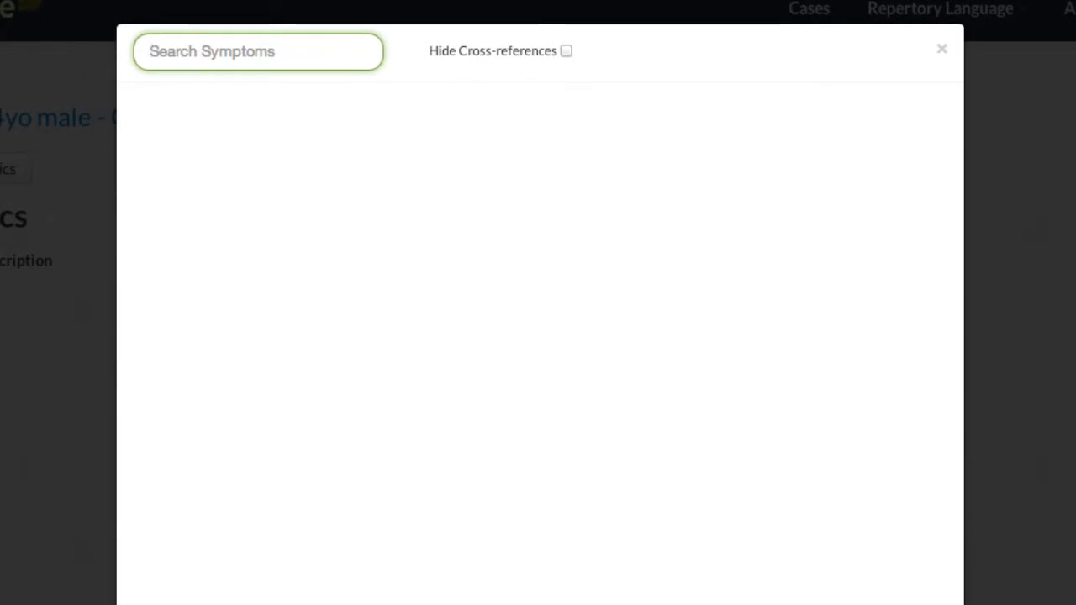
type("mind even")
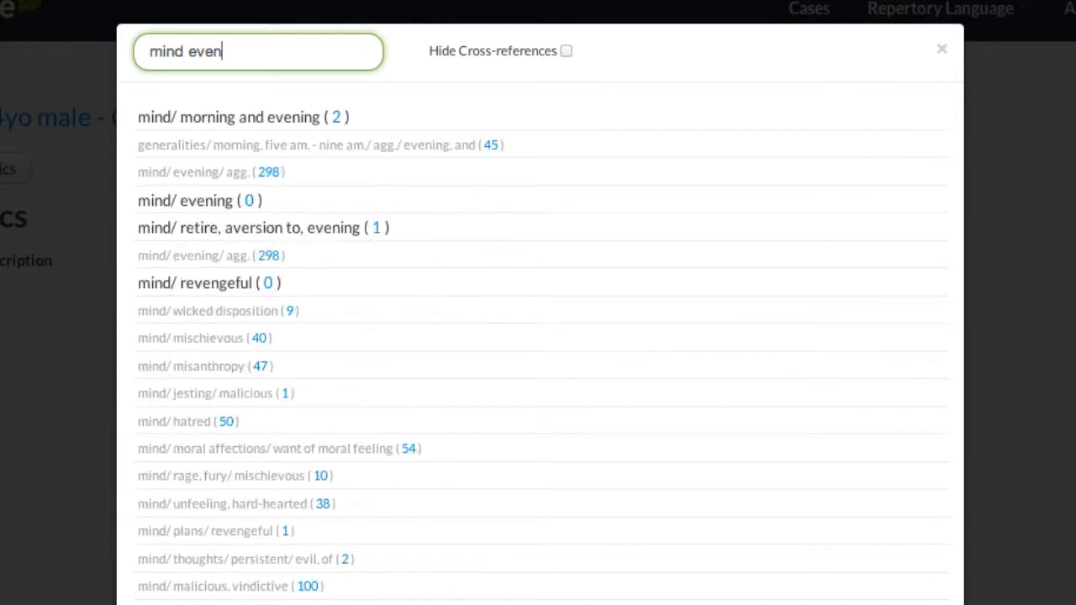
key("BackSpace")
key("BackSpace")
key("BackSpace")
key("BackSpace")
type("s")
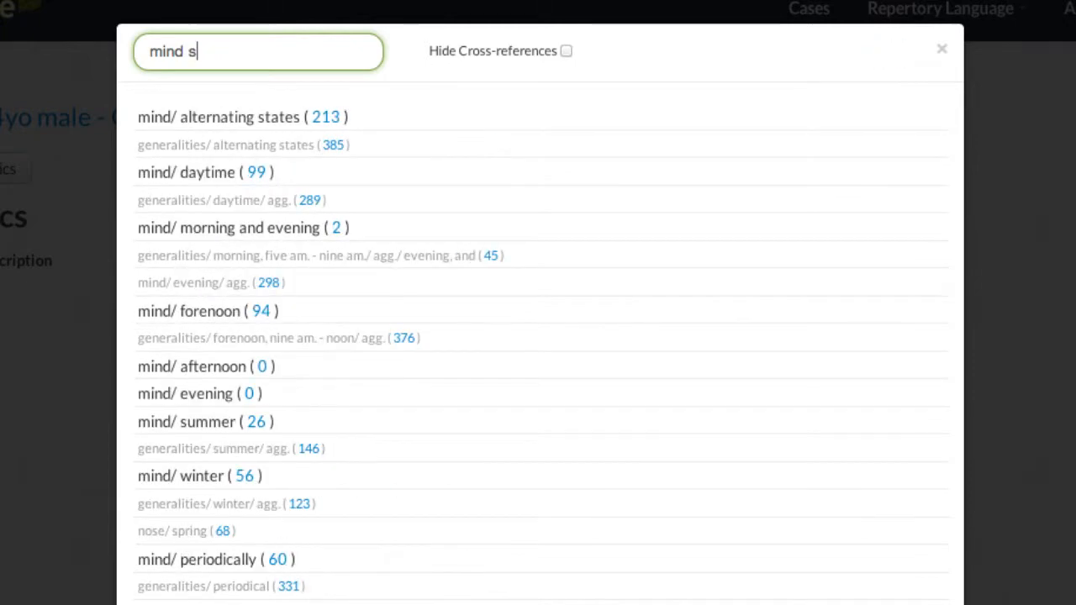
type("pring")
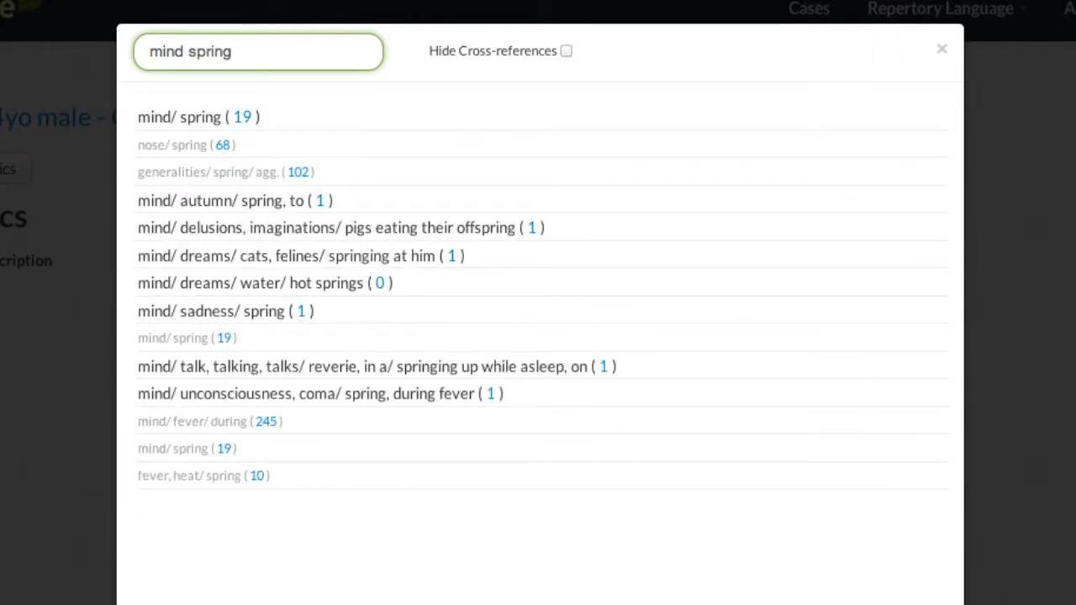
- Search the symptoms for "abdomen daytime conv" and switch the hiding of cross-references on and off again
key("ctrl+a")
key("BackSpace")
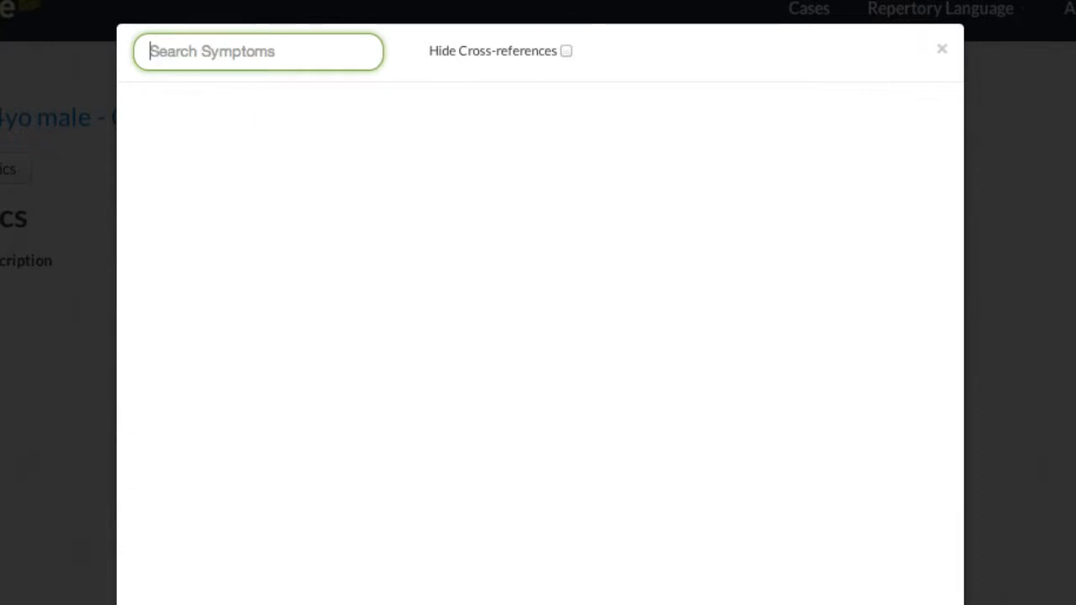
type("abdom")
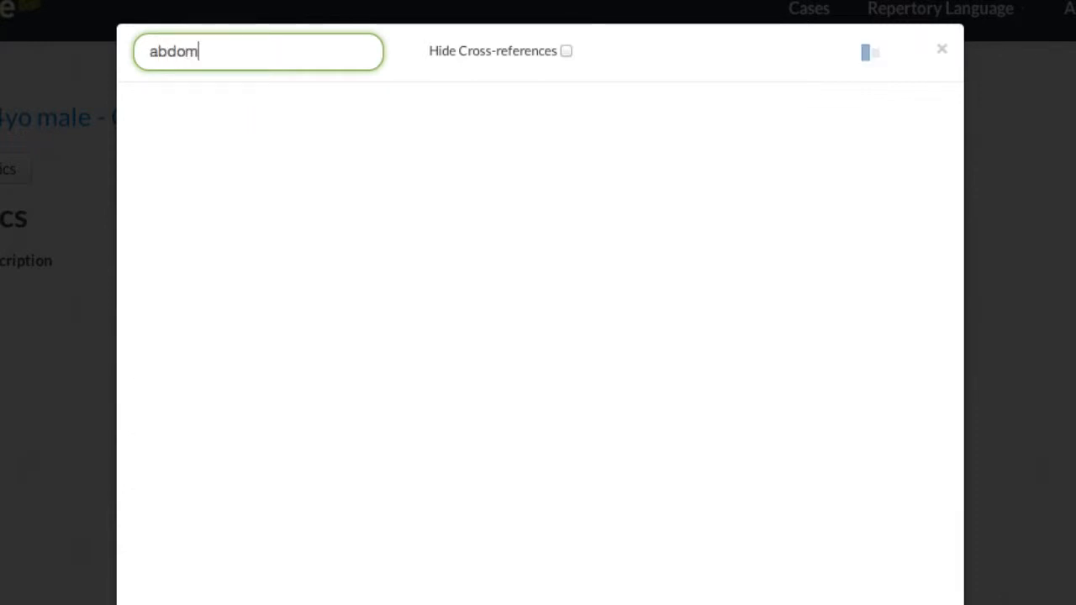
type("en daytime conv")
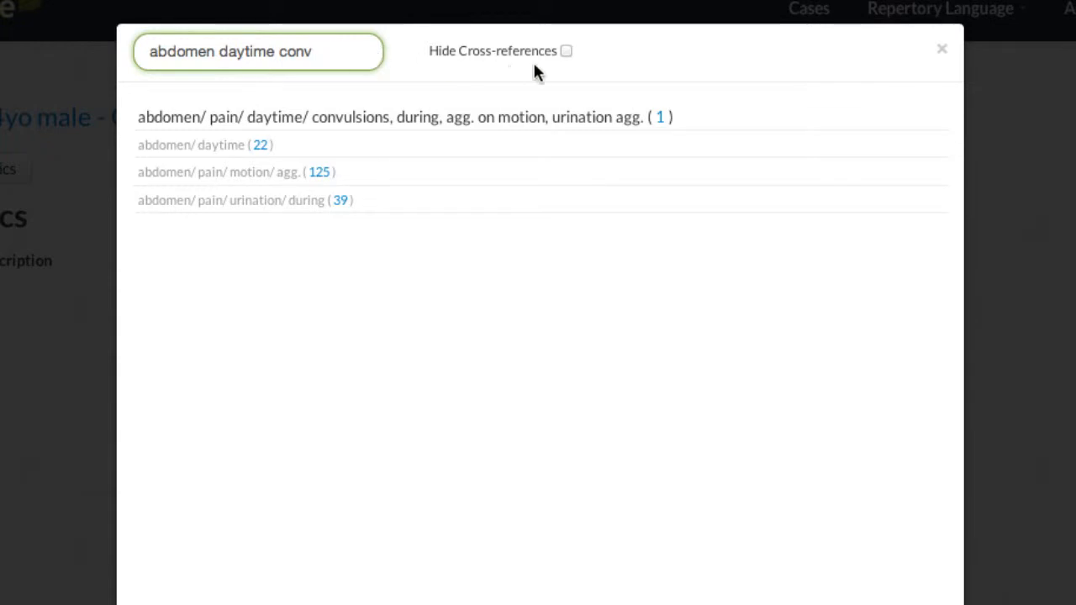
left_click(567, 53)
left_click(568, 52)
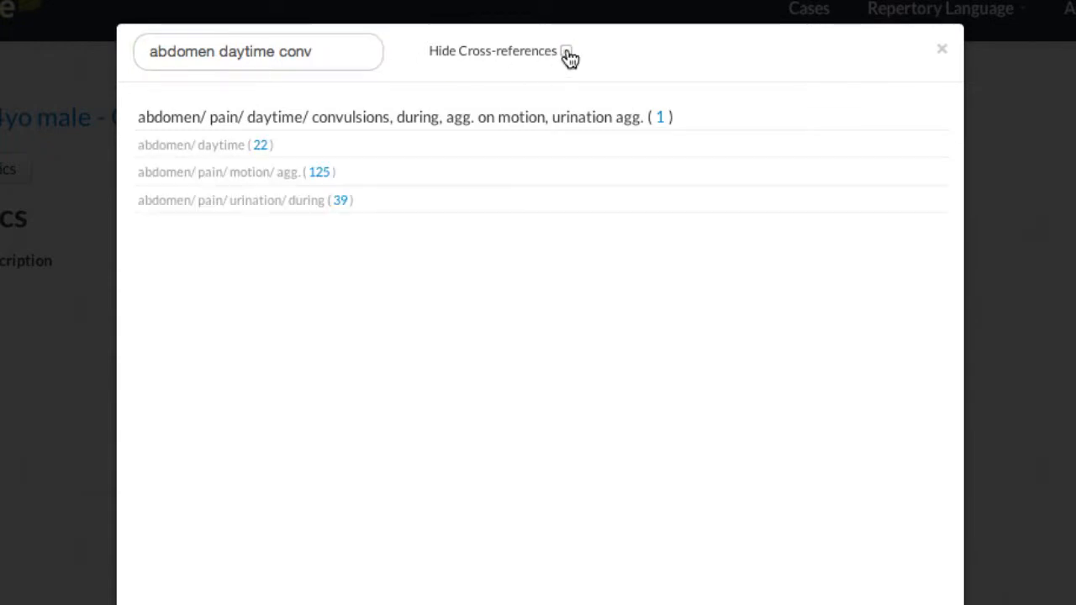
- Search the symptoms for "sleep wak sudden" and add the rubric sleep/ waking/ sudden with weight 2 - Moderate
left_click(348, 52)
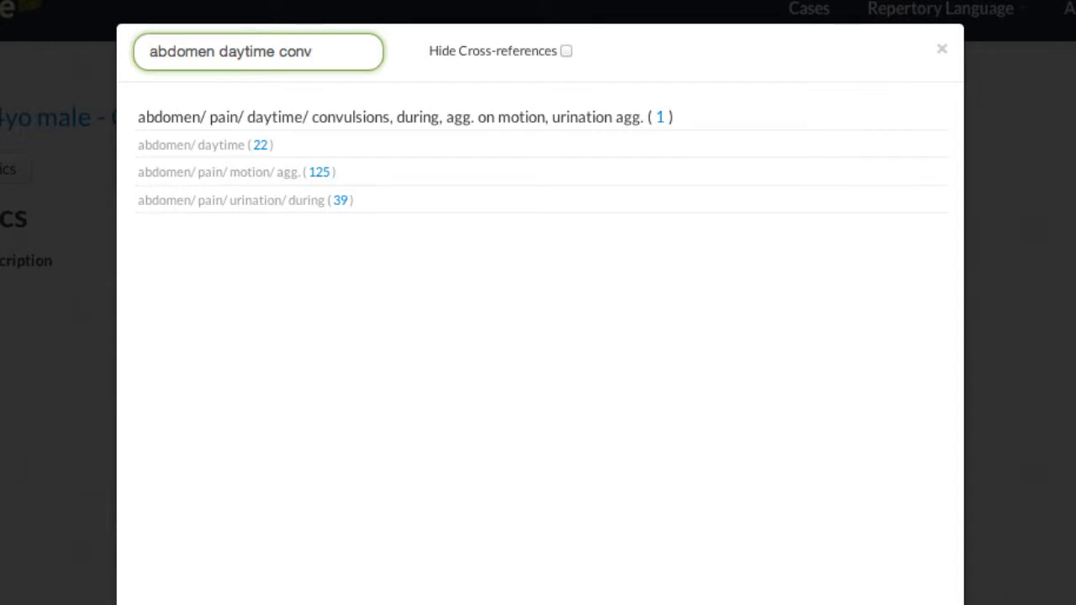
key("ctrl+a")
key("BackSpace")
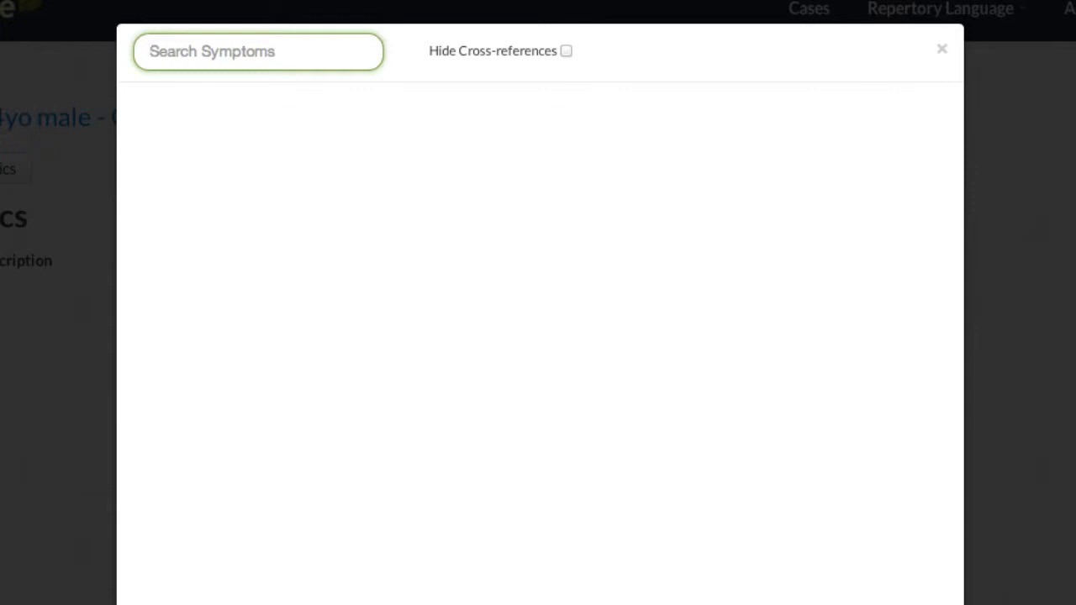
type("sleep w")
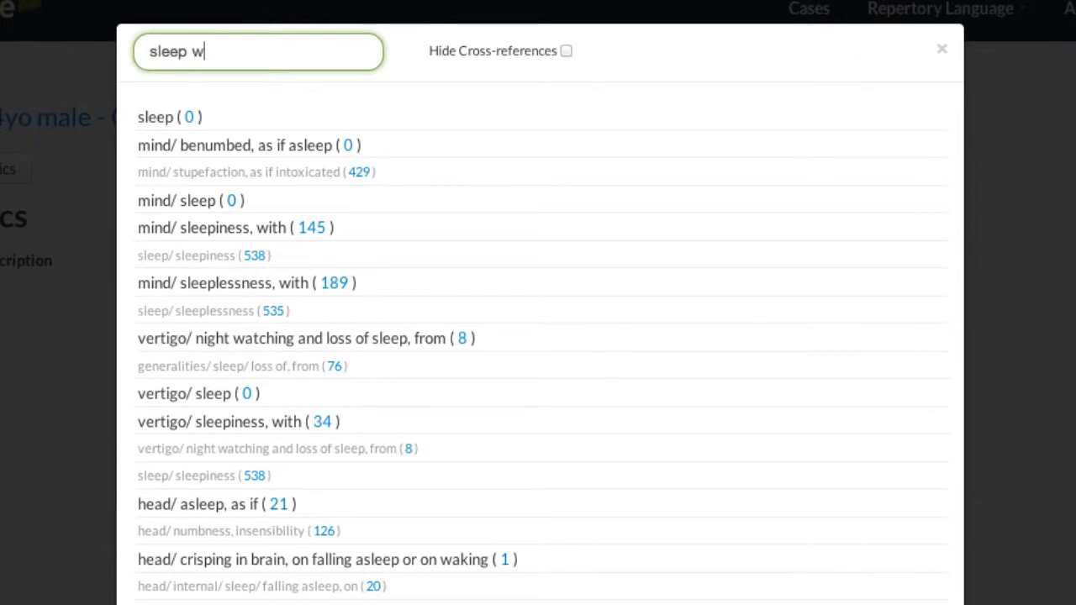
type("ak sudden")
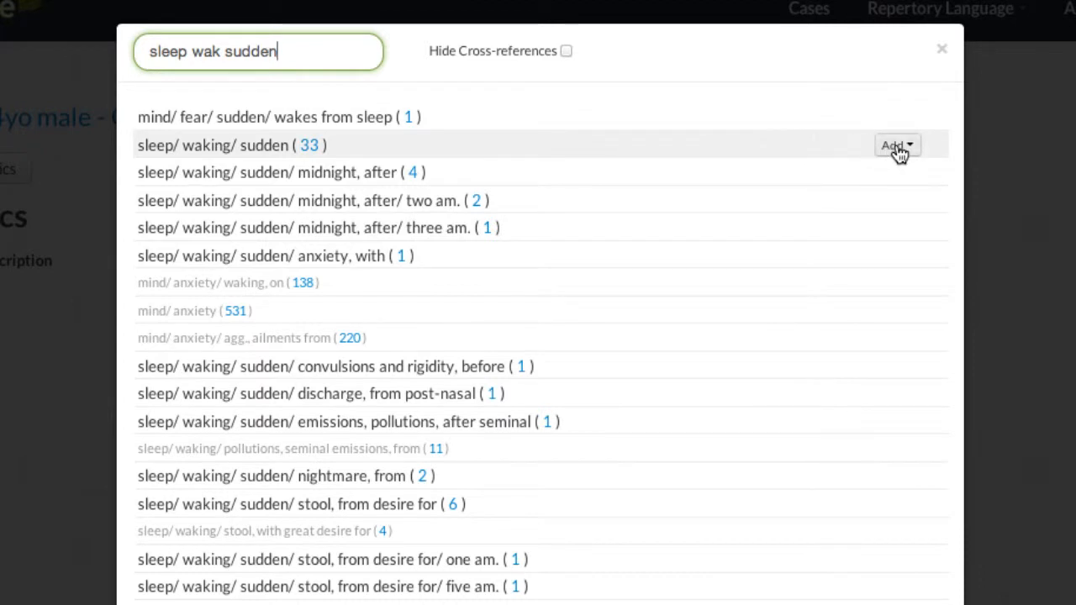
left_click(896, 147)
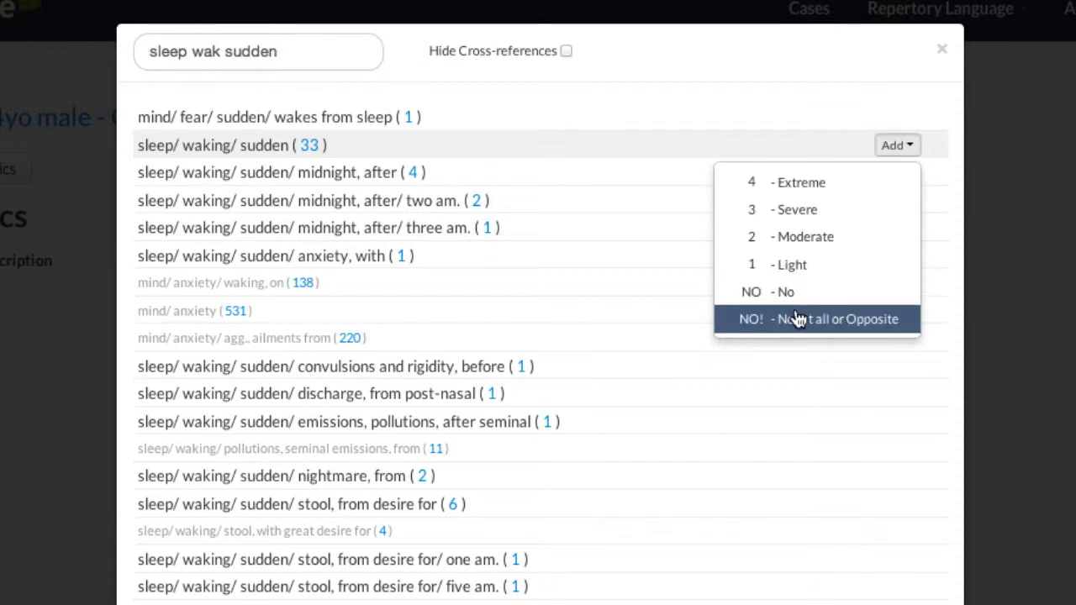
left_click(808, 246)
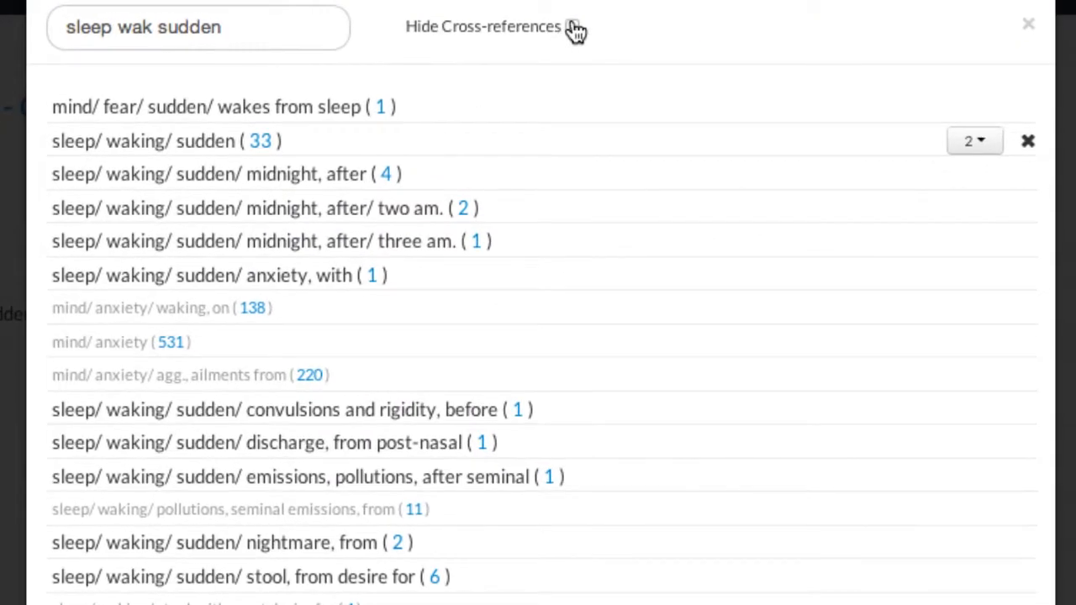
- Hide the cross-references in the "sleep wak sudden" results and show them again
left_click(573, 27)
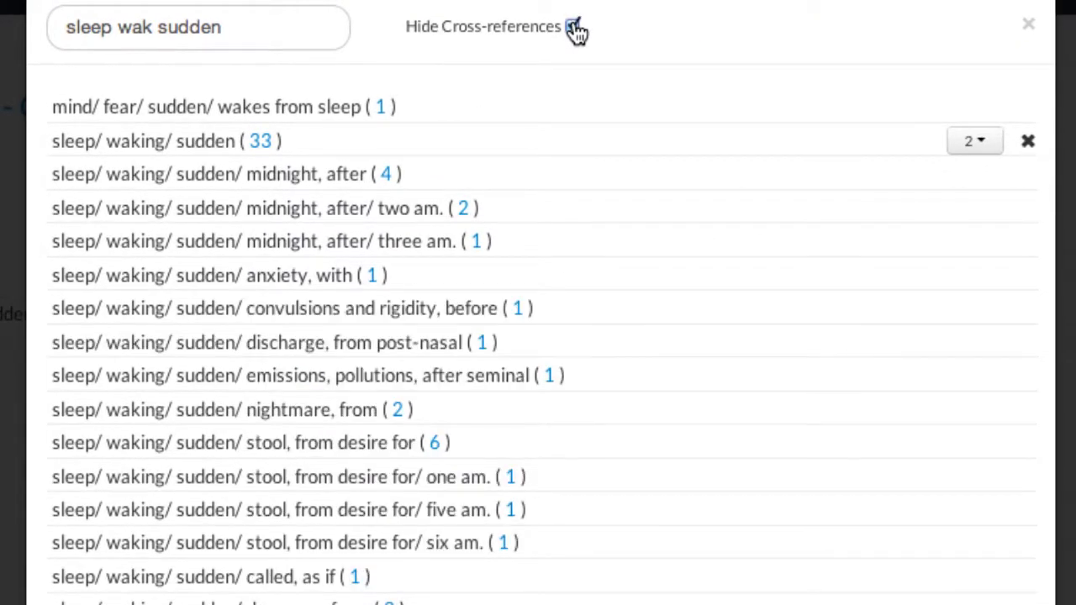
left_click(573, 28)
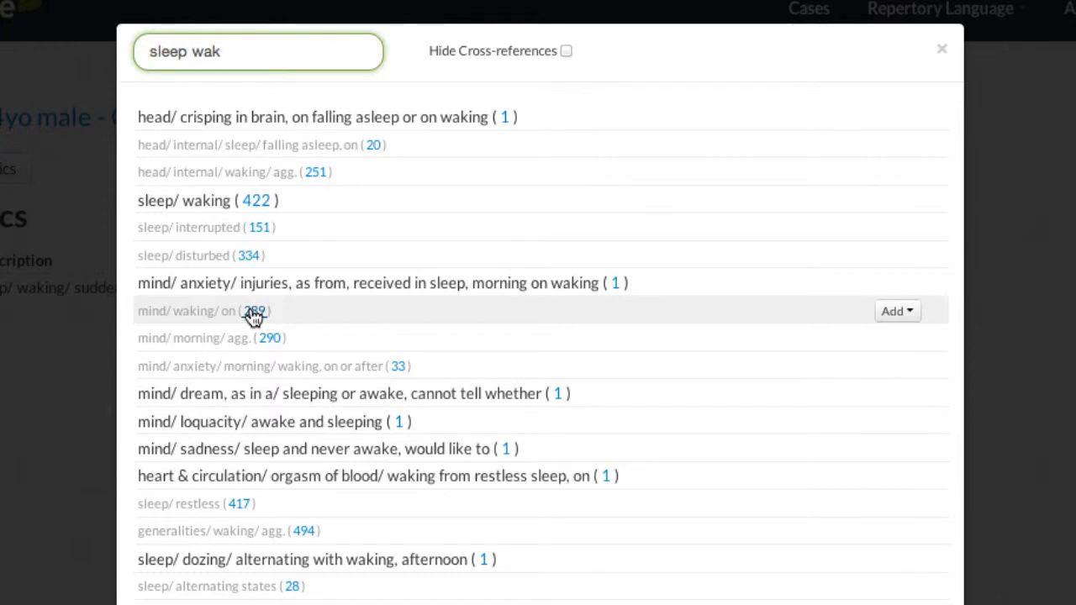
- In the "sleep wak" results, view the remedies of mind/ waking/ on and the book references for agar., aran., bism. and cann-s
scroll(356, 452, "down", 3)
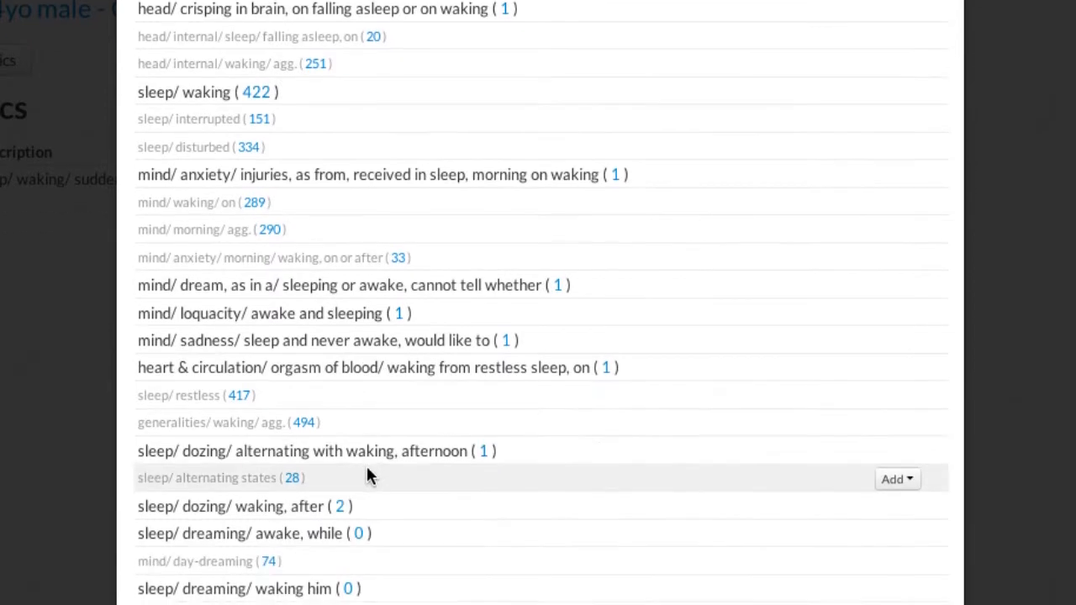
scroll(361, 488, "down", 1)
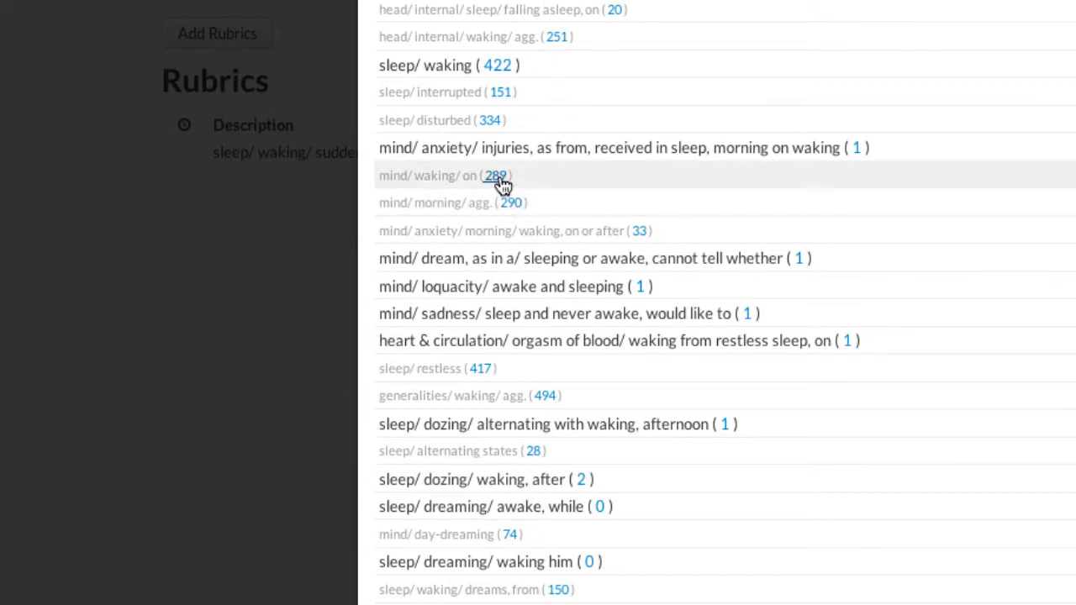
left_click(498, 178)
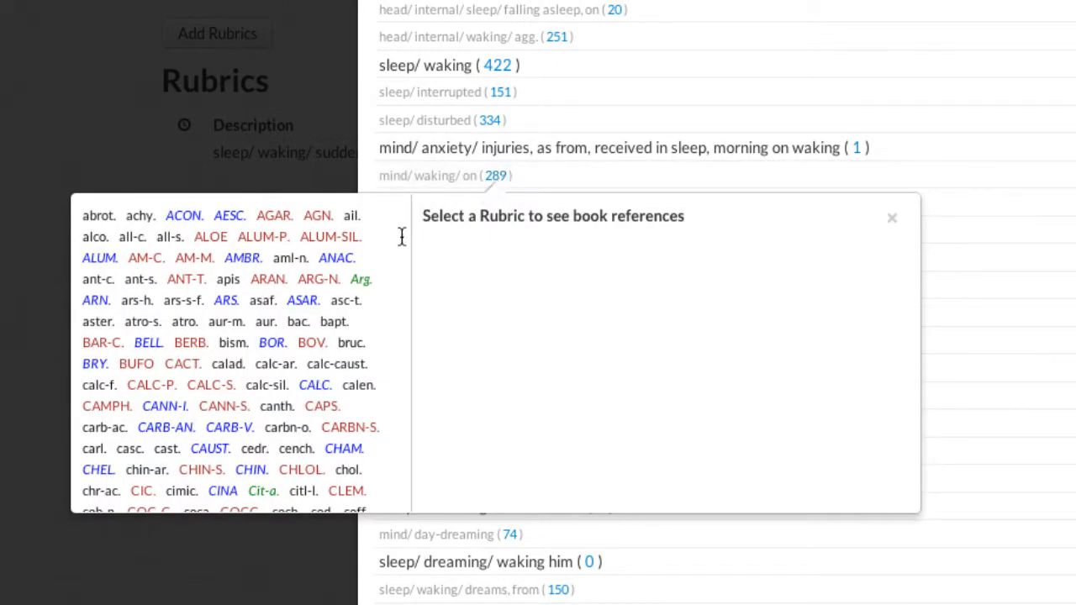
left_click(277, 218)
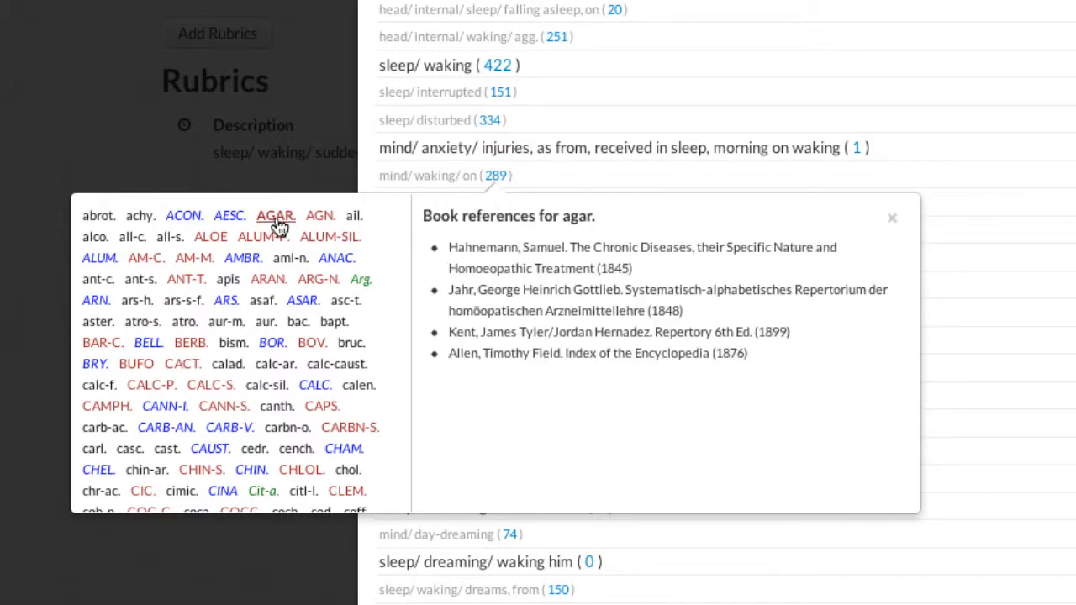
left_click(272, 281)
left_click(235, 344)
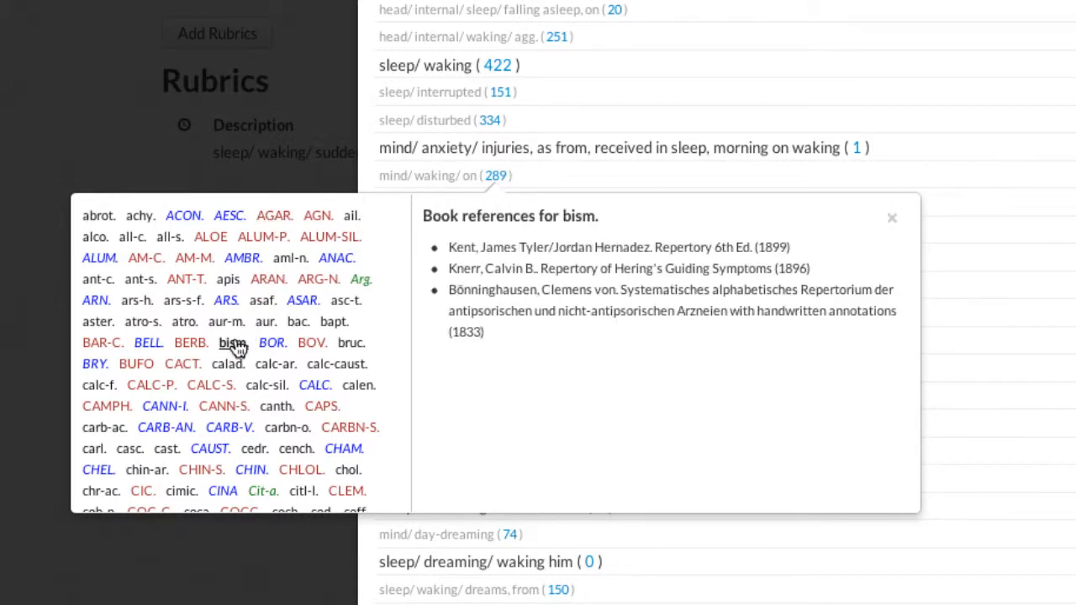
left_click(234, 407)
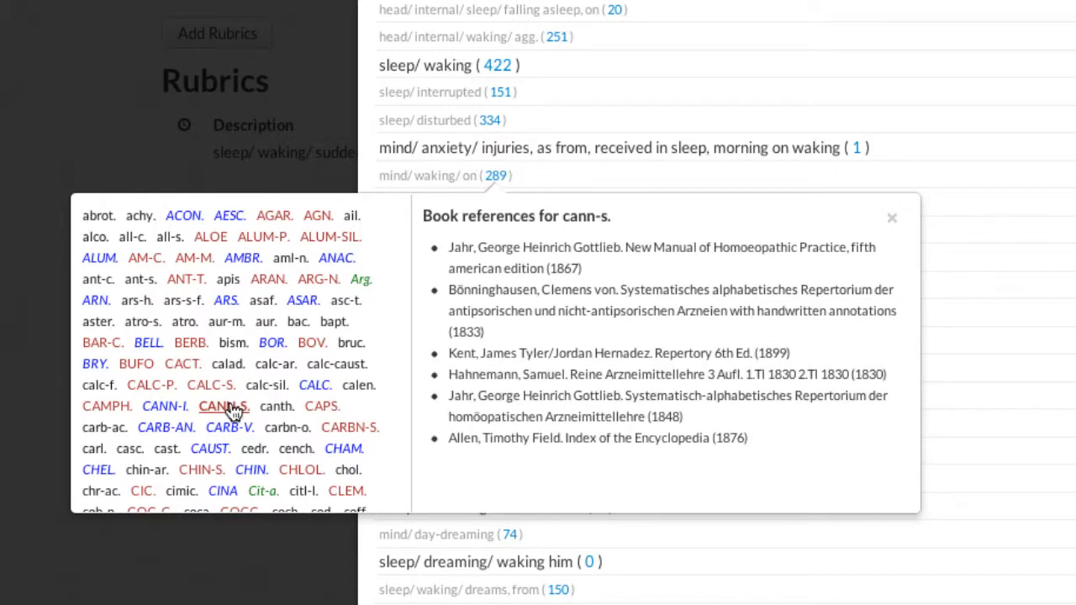
left_click(890, 219)
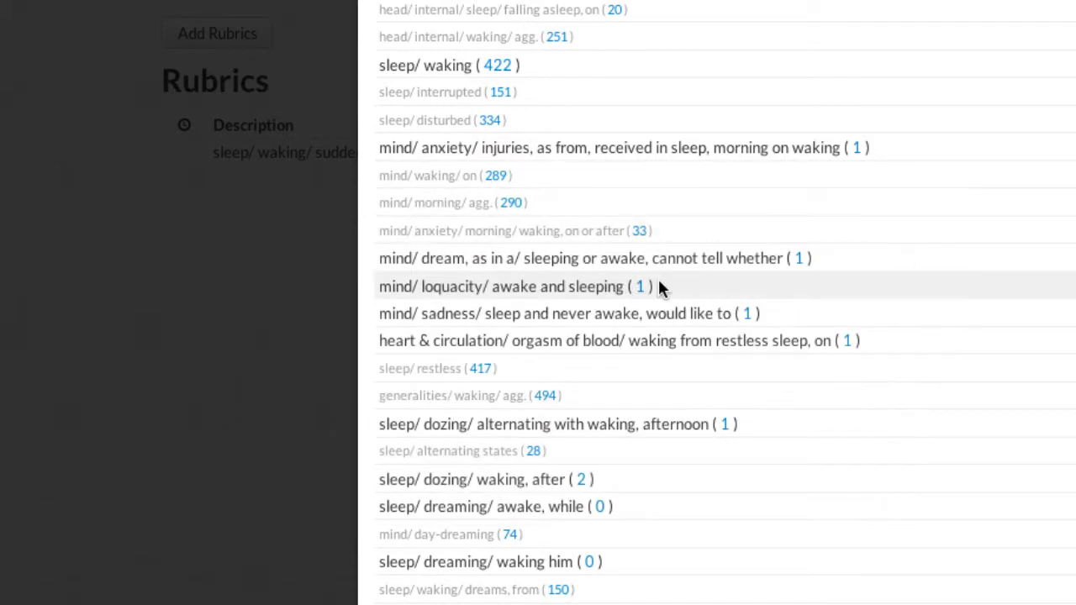
- View book references for asar., carb-v., graph., phos. and sul-ac. under mind/ anxiety/ morning/ waking, on or after, and close the rubric search
left_click(639, 232)
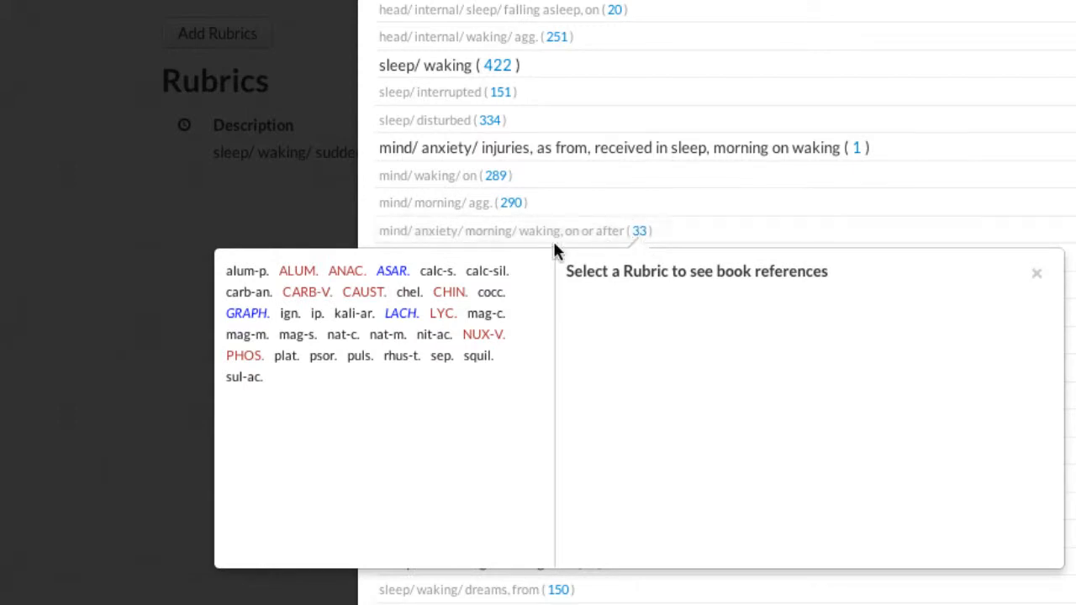
left_click(397, 273)
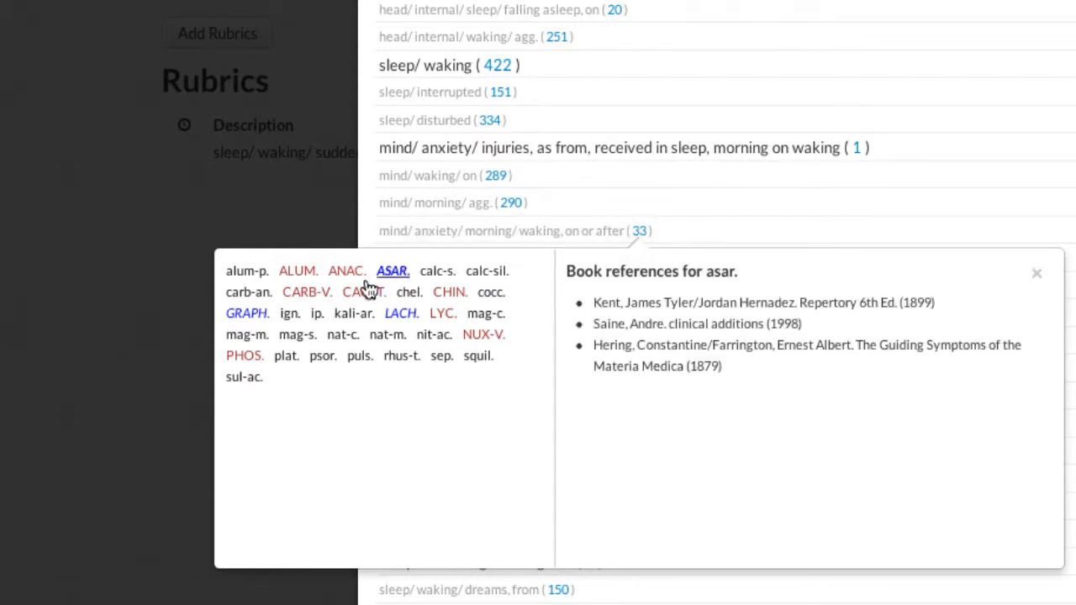
left_click(320, 294)
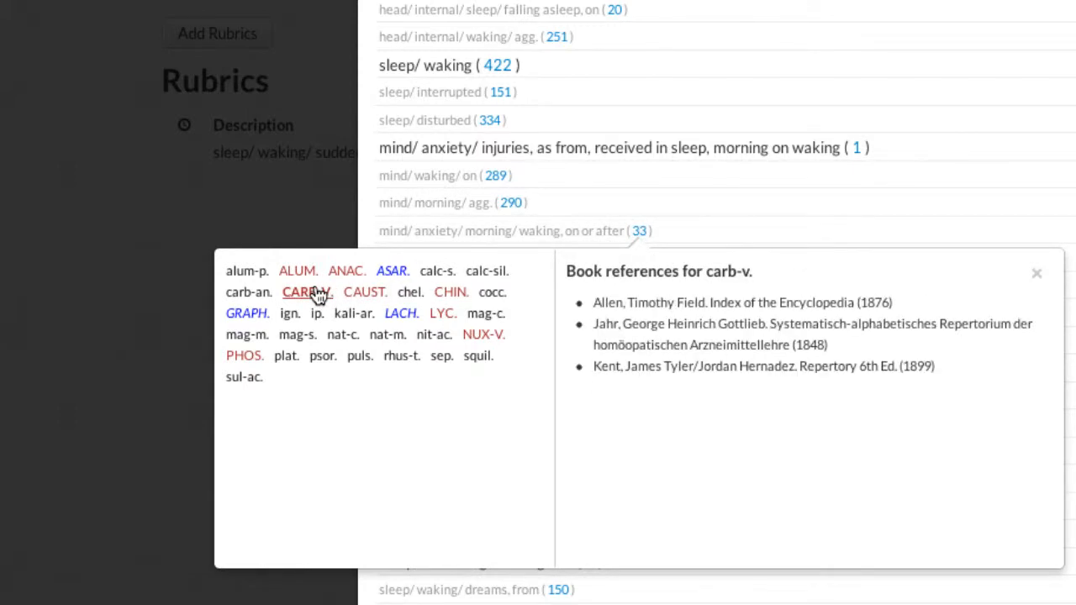
left_click(262, 316)
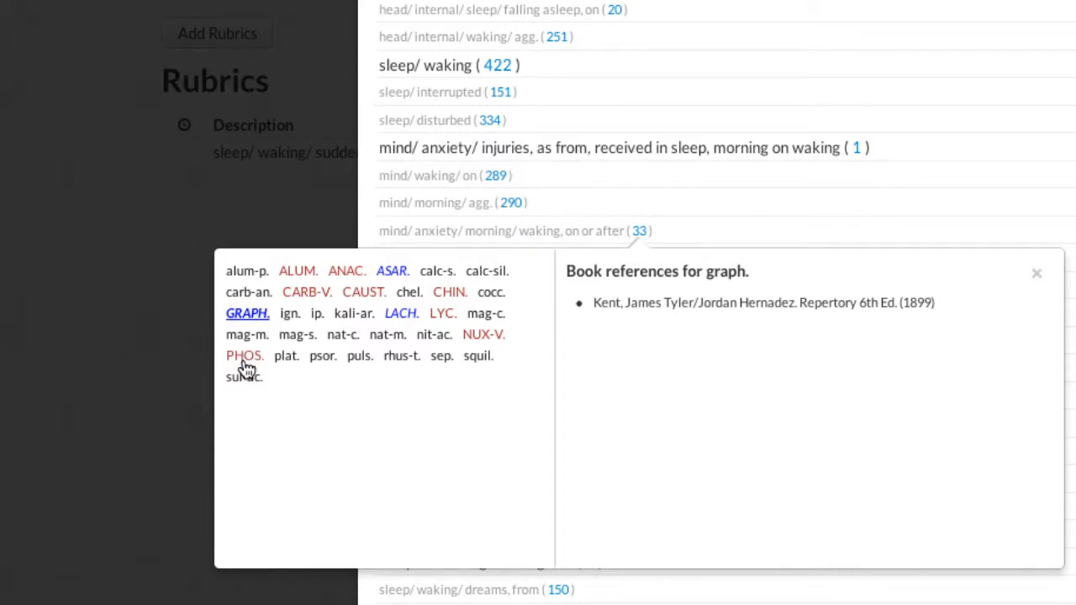
left_click(245, 363)
left_click(245, 380)
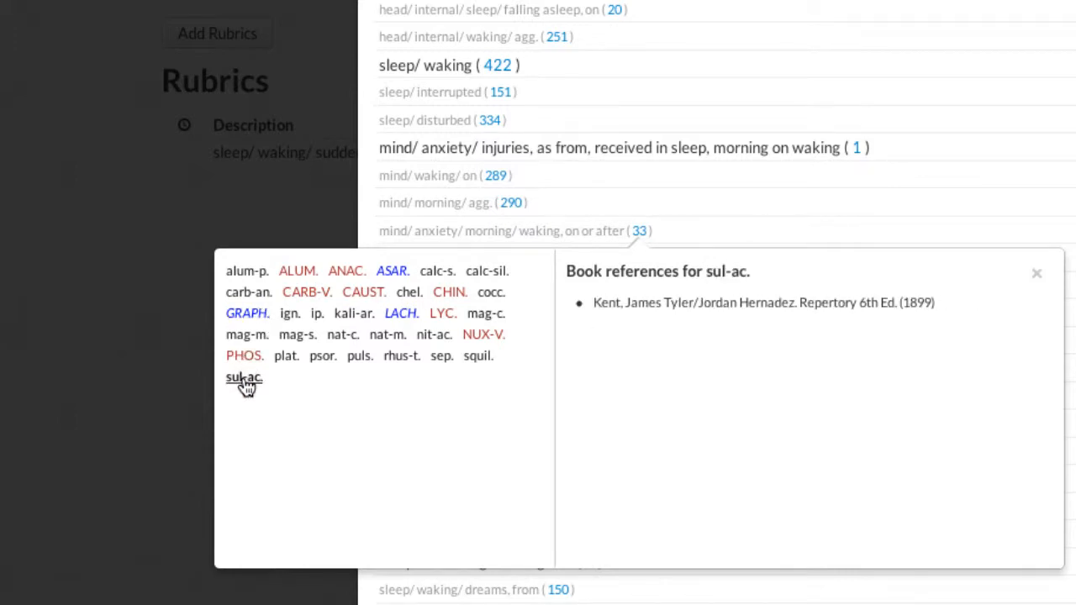
left_click(1036, 275)
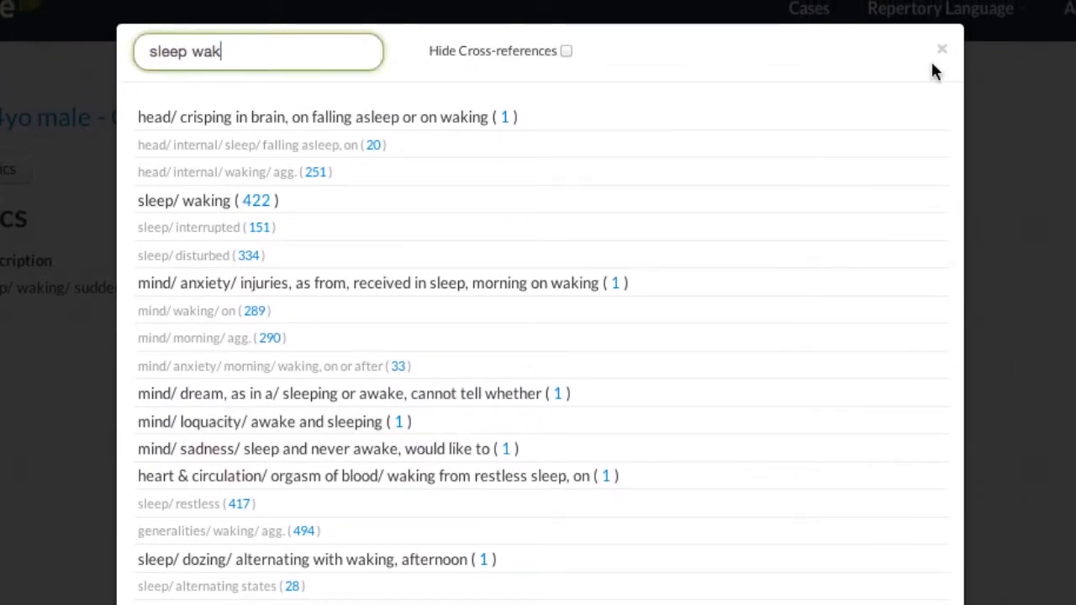
left_click(941, 52)
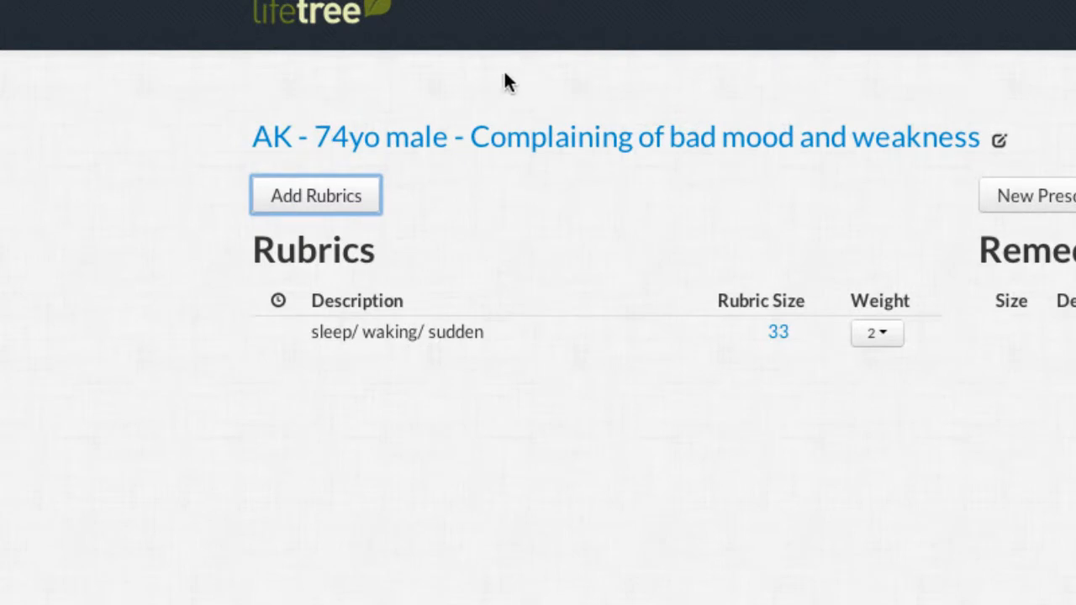
- Search the symptoms for "mind memory weak" and add the rubric mind/ memory/ weakness, loss of with weight 1 - Light
left_click(335, 205)
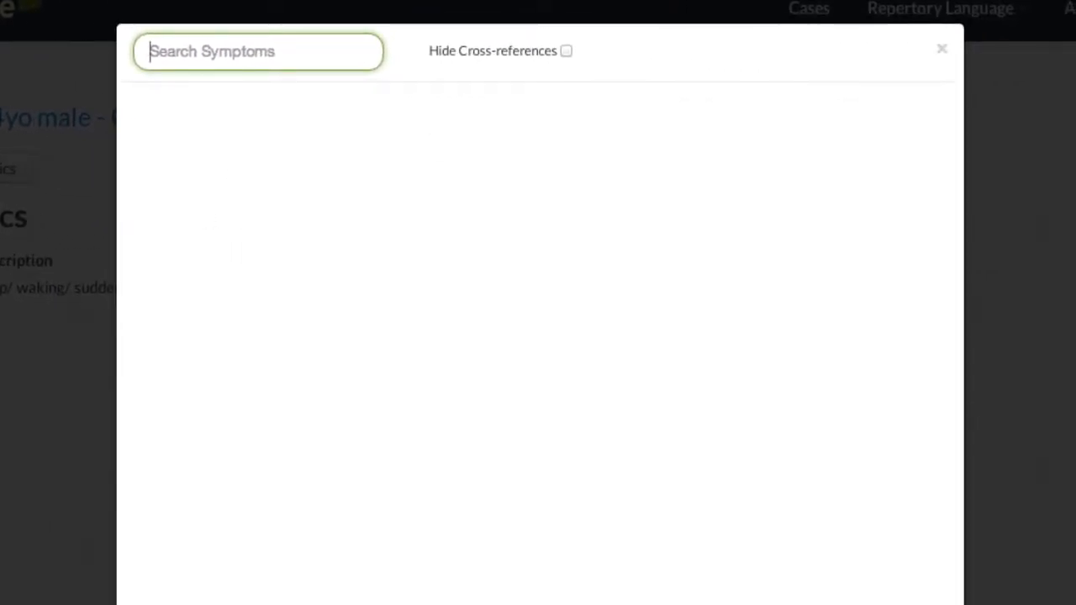
type("min")
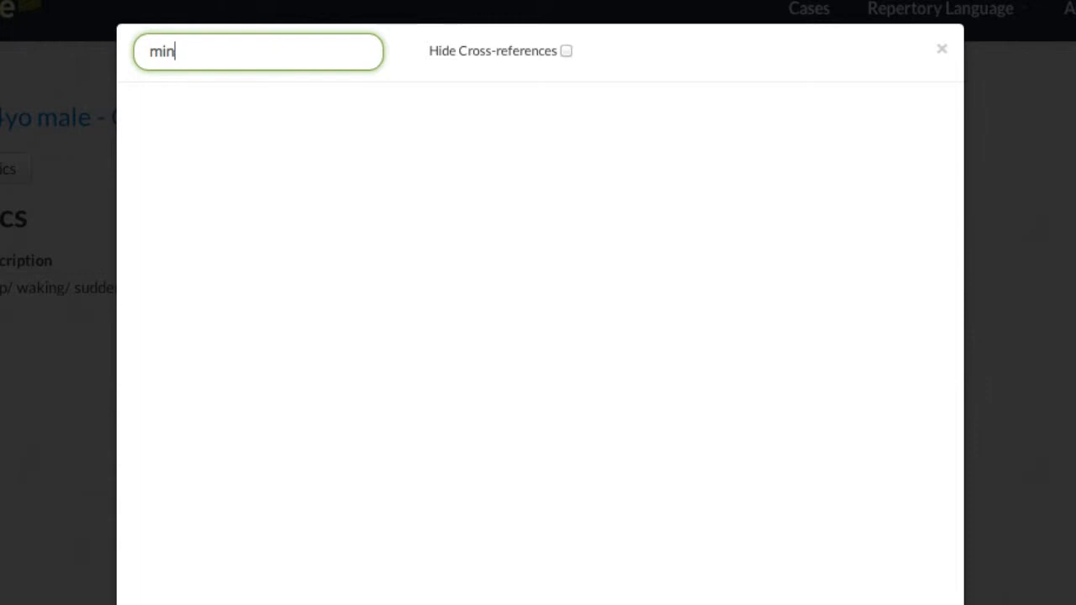
type("d memory weak")
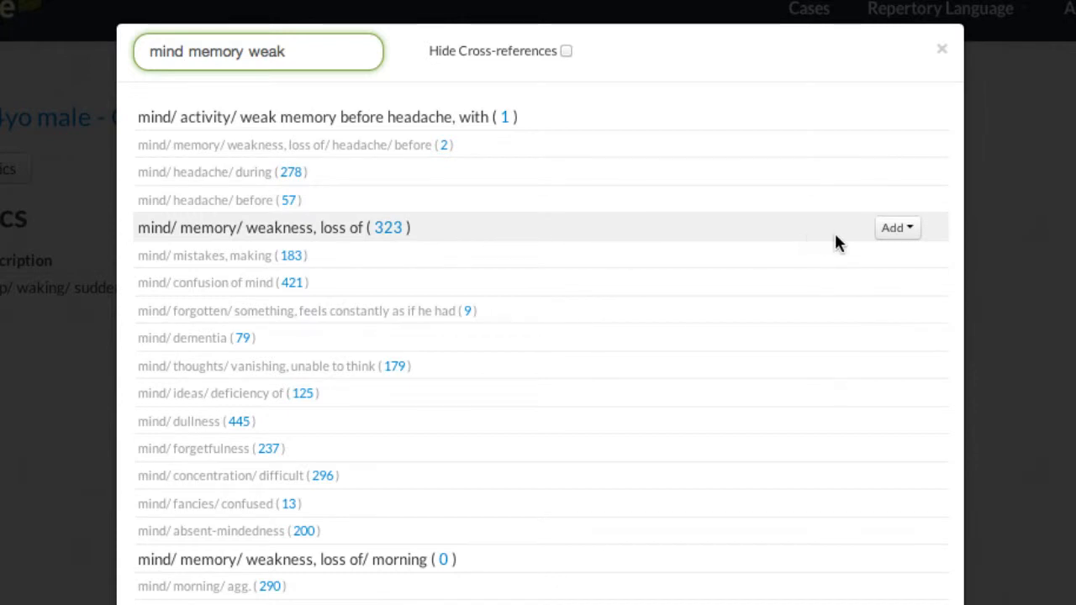
left_click(890, 232)
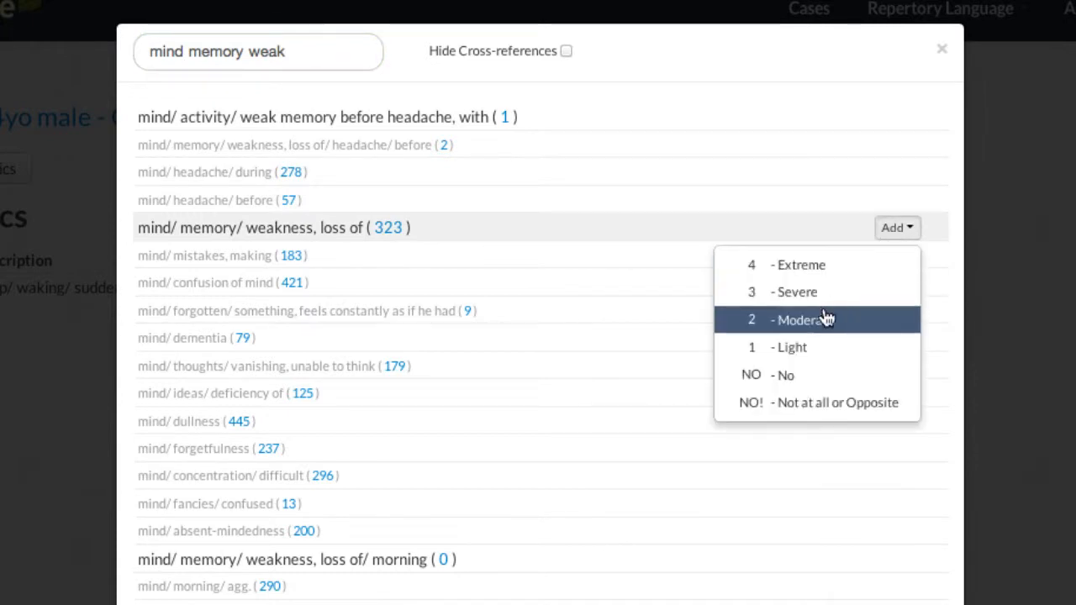
left_click(824, 354)
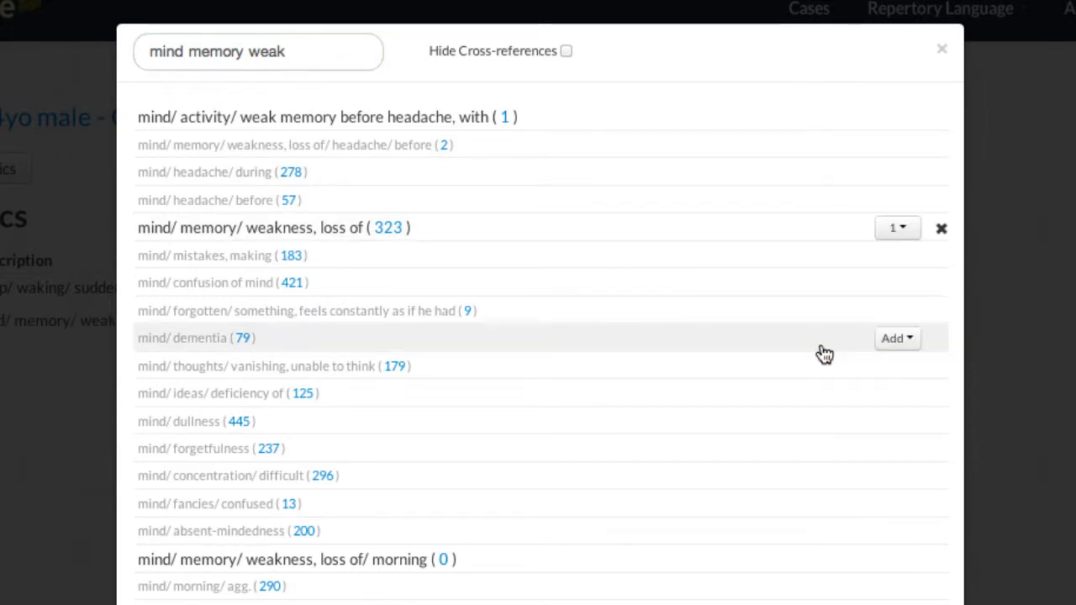
- Search the symptoms for "ability phil" and add the rubric mind/ philosophy/ ability for with weight 2 - Moderate
left_click(307, 56)
triple_click(308, 55)
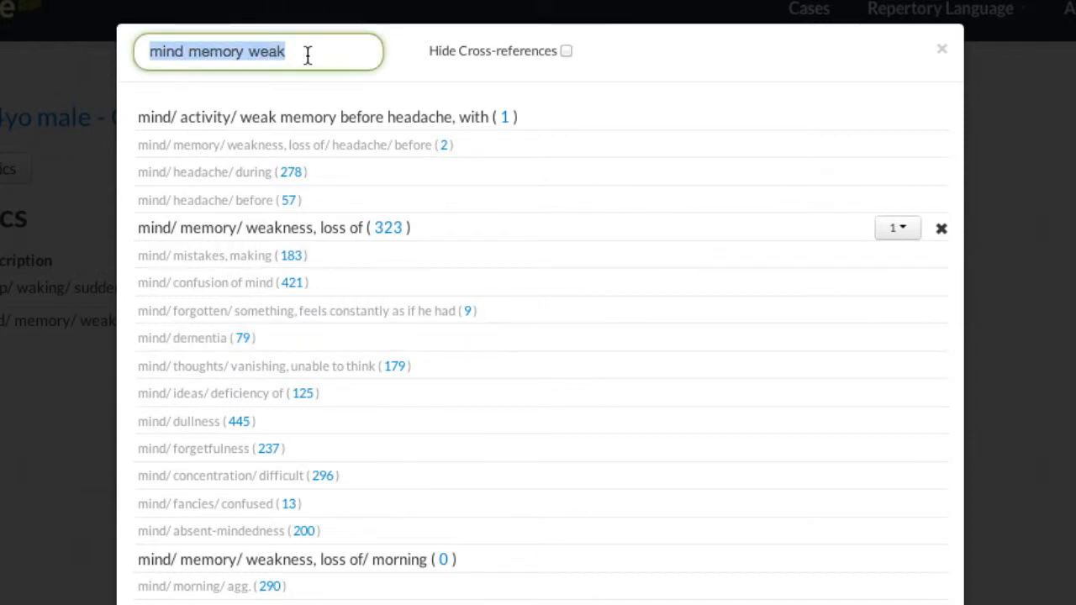
key("BackSpace")
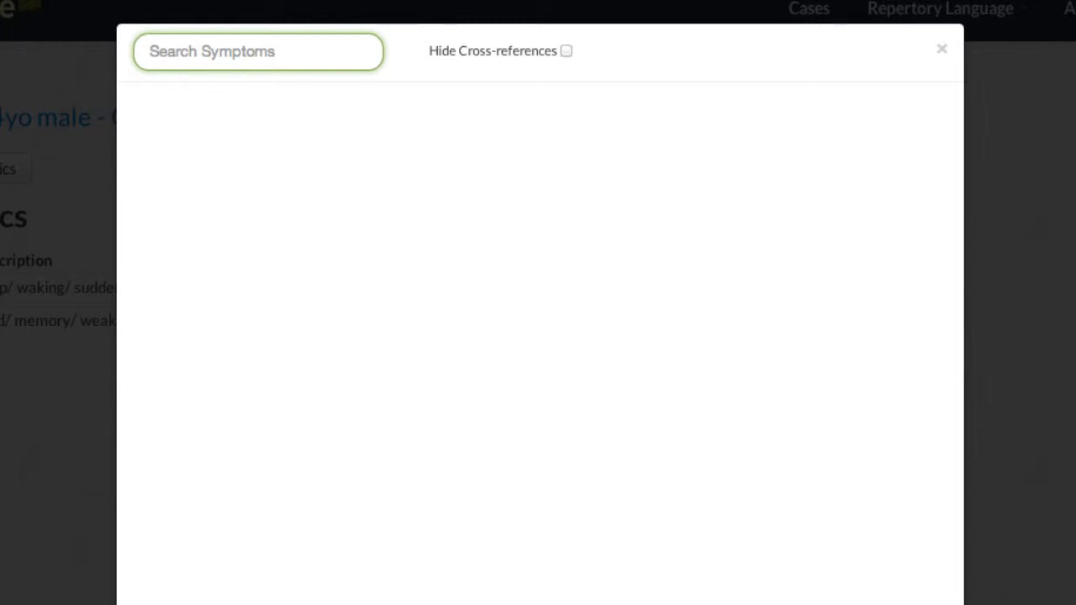
type("ability")
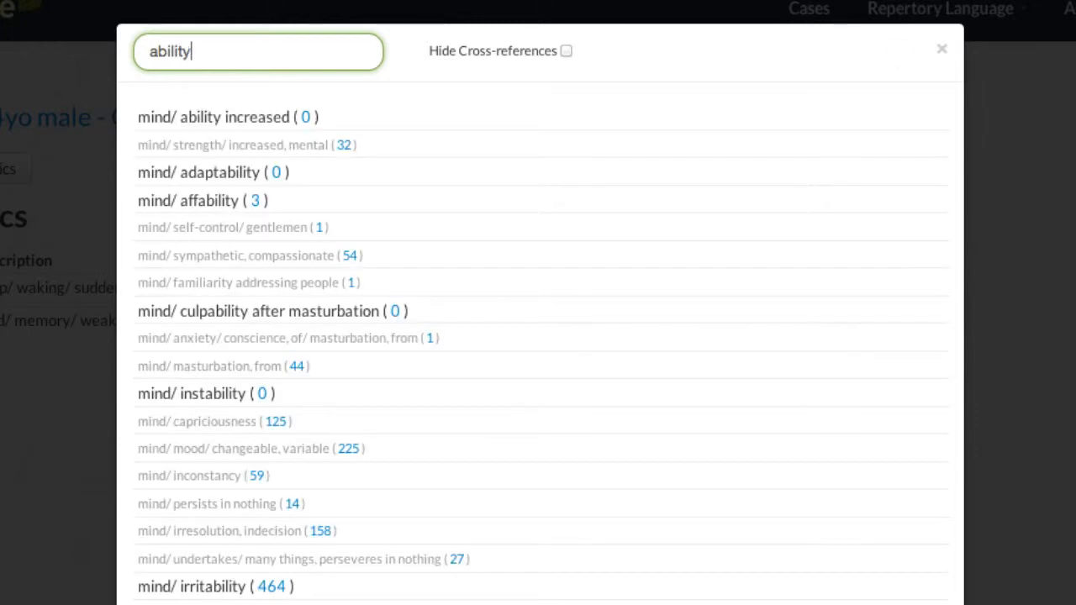
type(" phil")
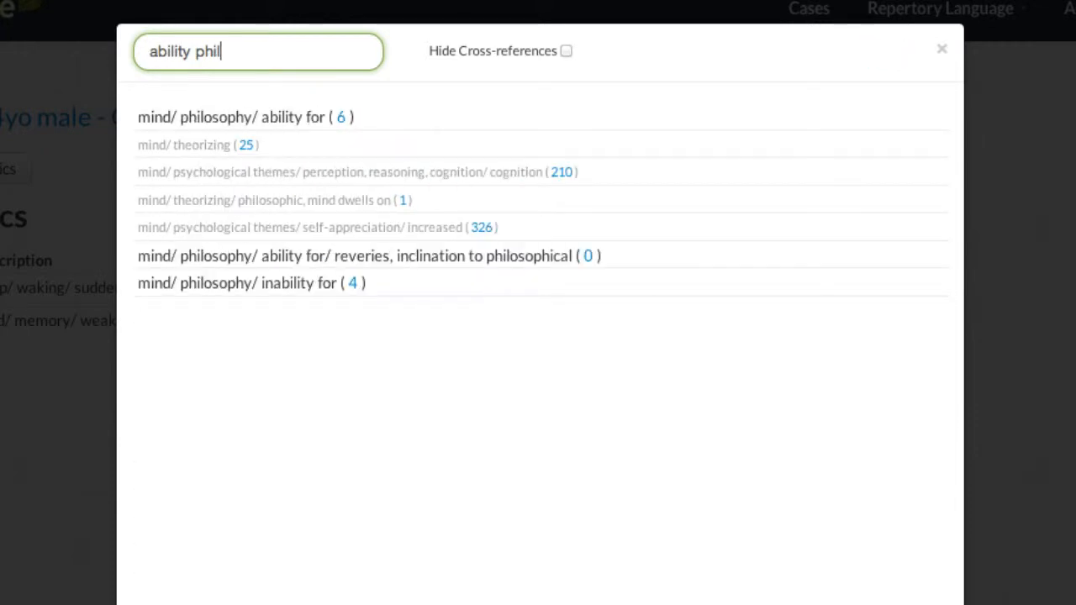
mouse_move(716, 119)
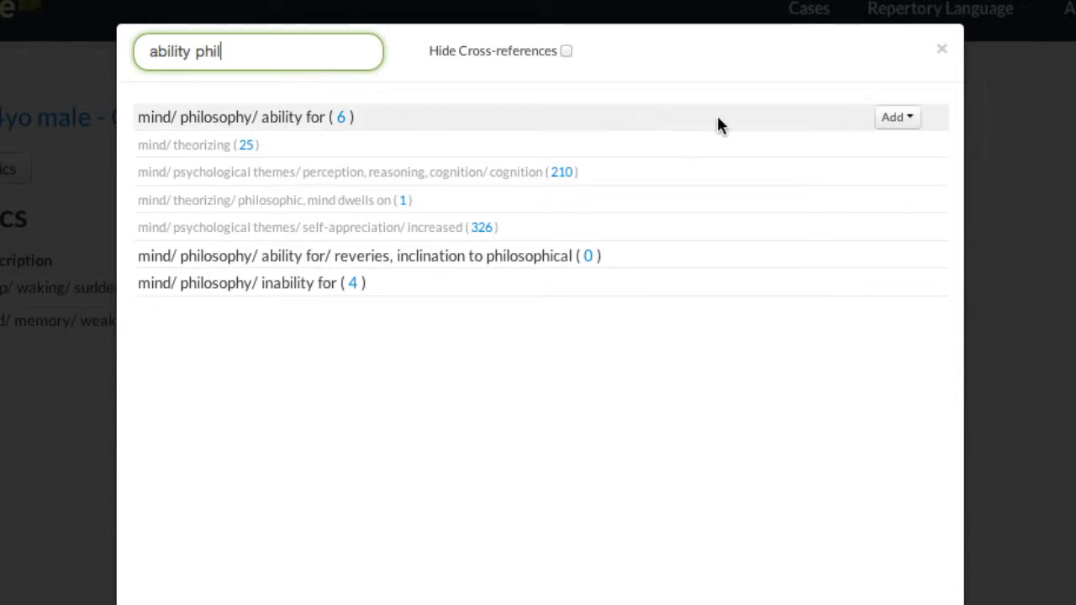
left_click(916, 125)
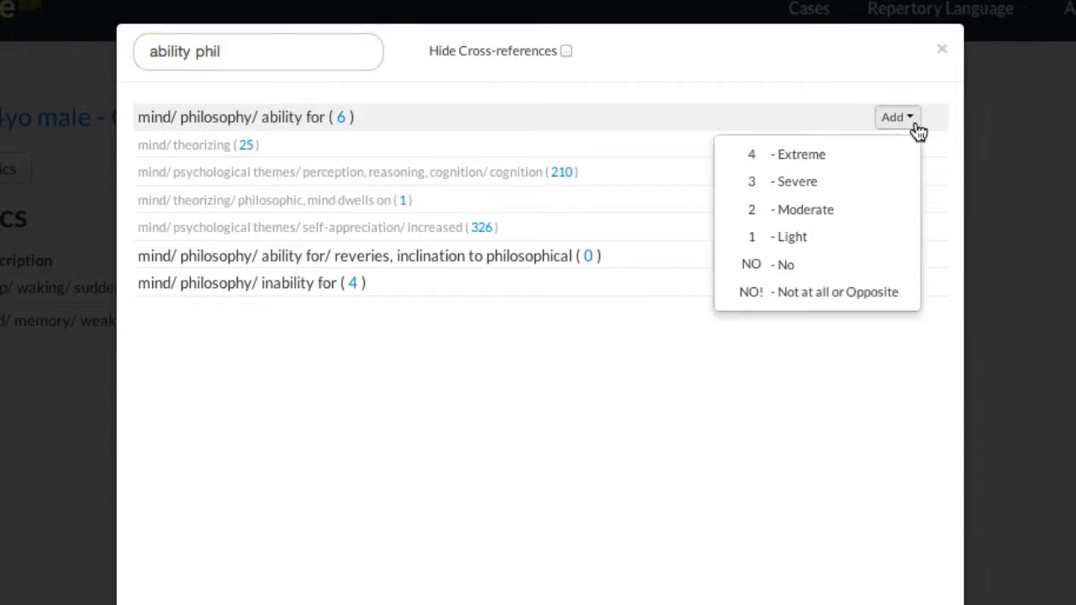
left_click(823, 210)
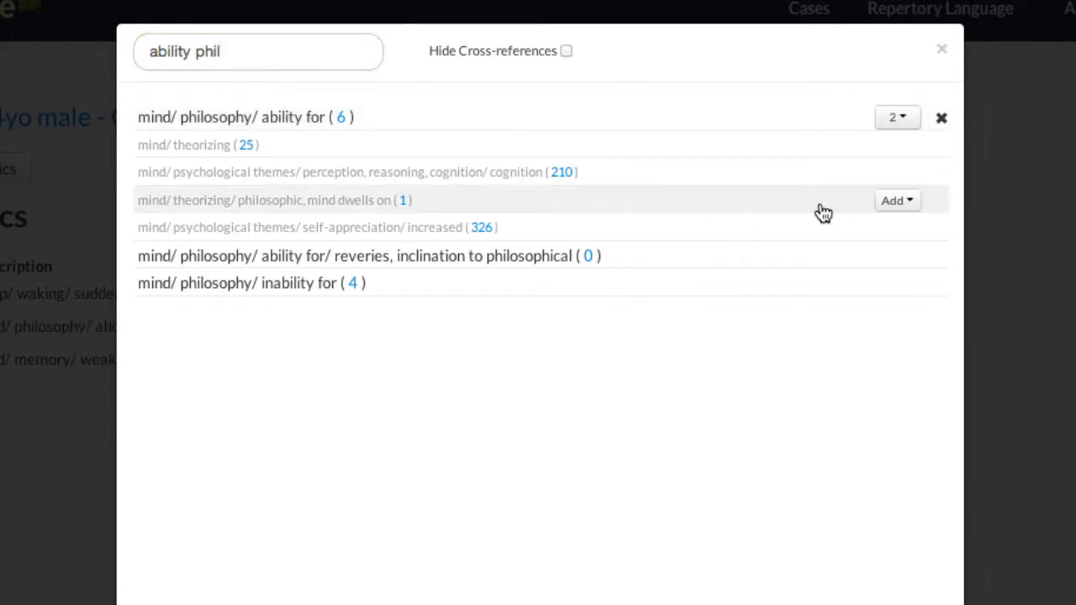
- Search the symptoms for "theor" and add the rubric mind/ theorizing with weight 2 - Moderate
left_click(338, 46)
key("ctrl+a")
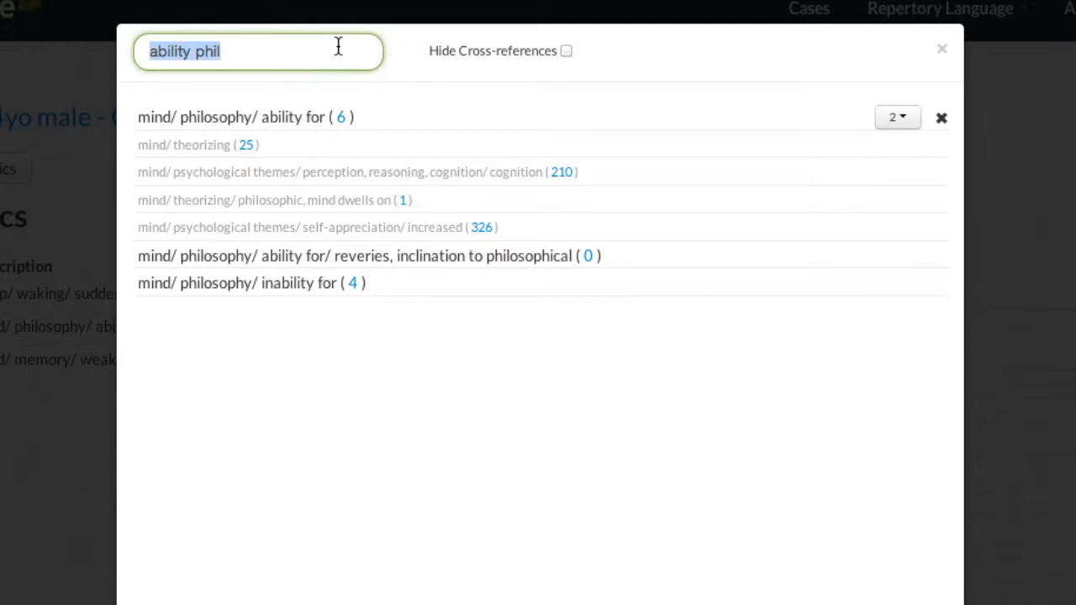
key("BackSpace")
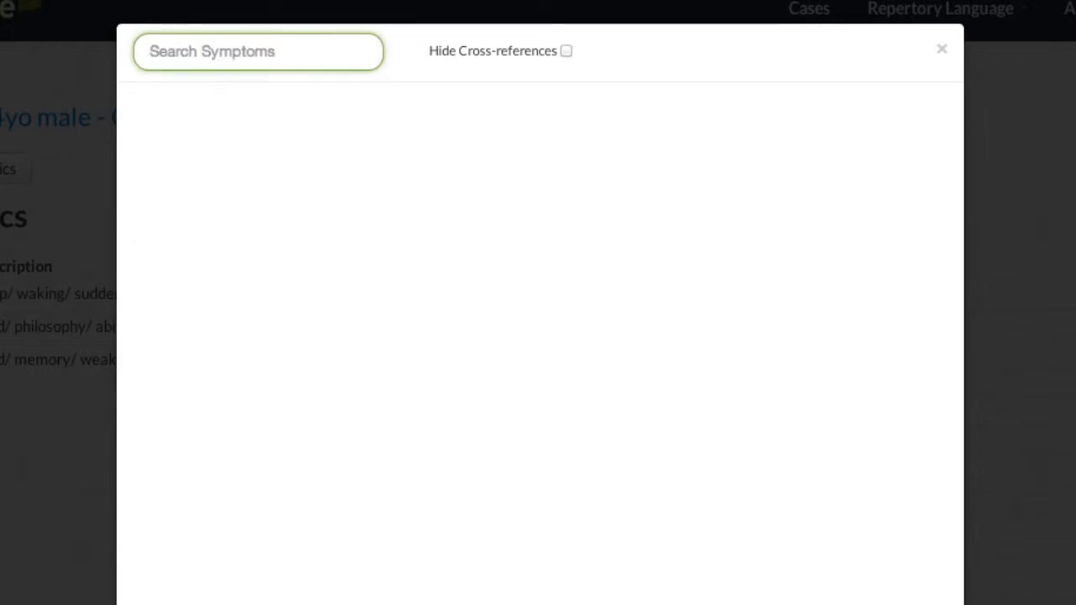
type("theor")
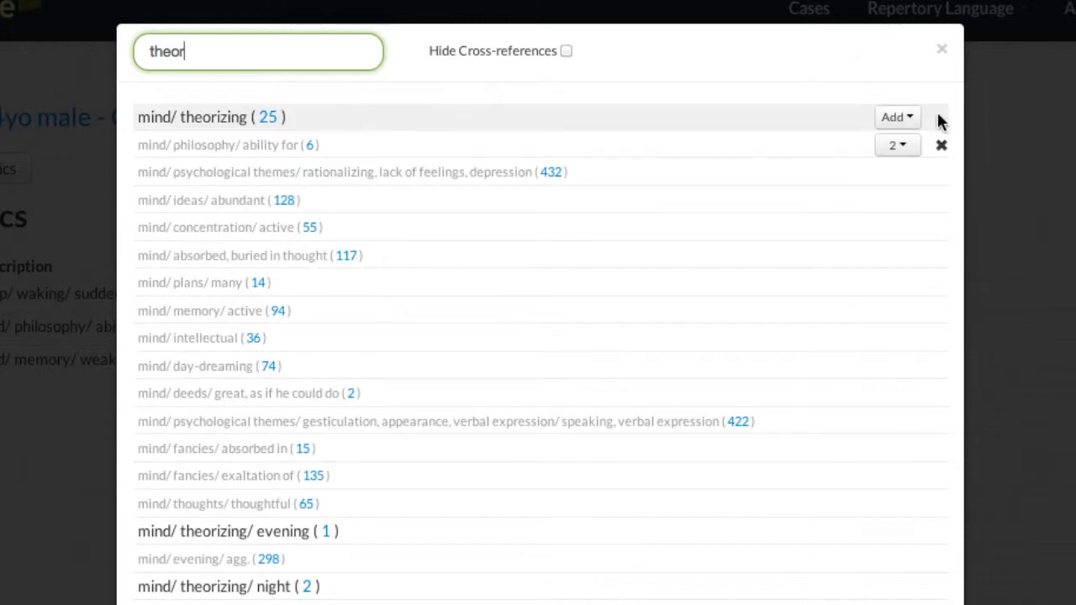
left_click(897, 118)
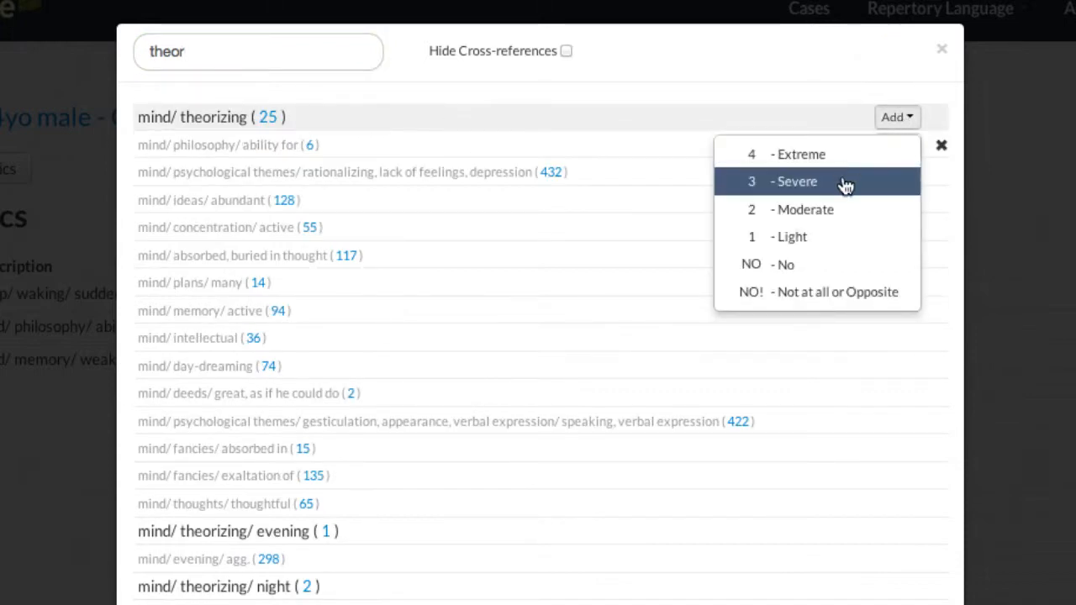
left_click(836, 217)
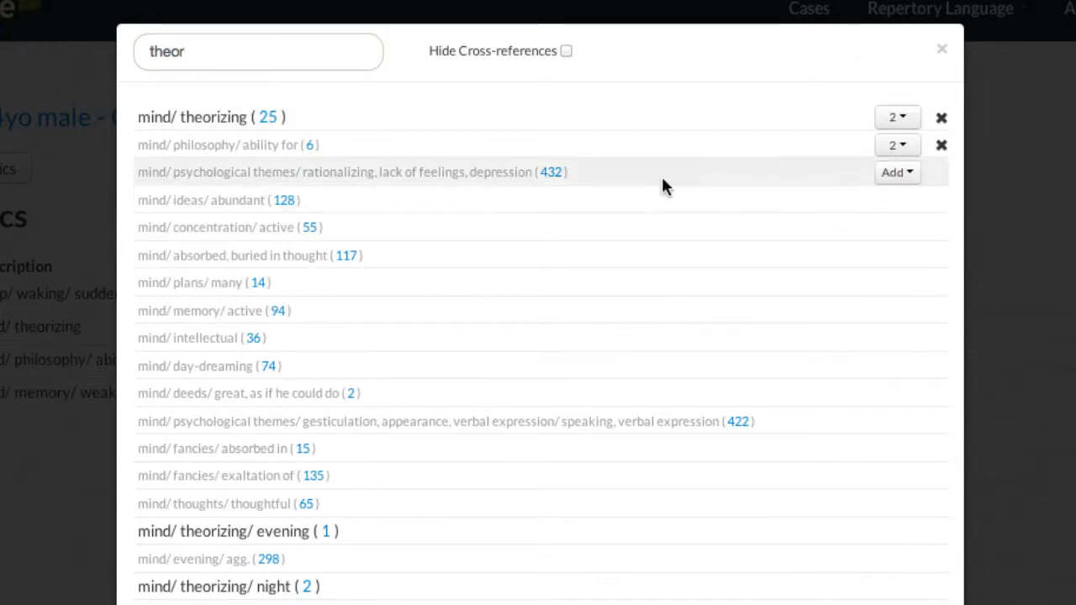
- Search the symptoms for "generalities sea air amel" and add generalities/ air/ seashore air/ amel. with weight 3 - Severe
left_click(272, 49)
key("ctrl+a")
key("BackSpace")
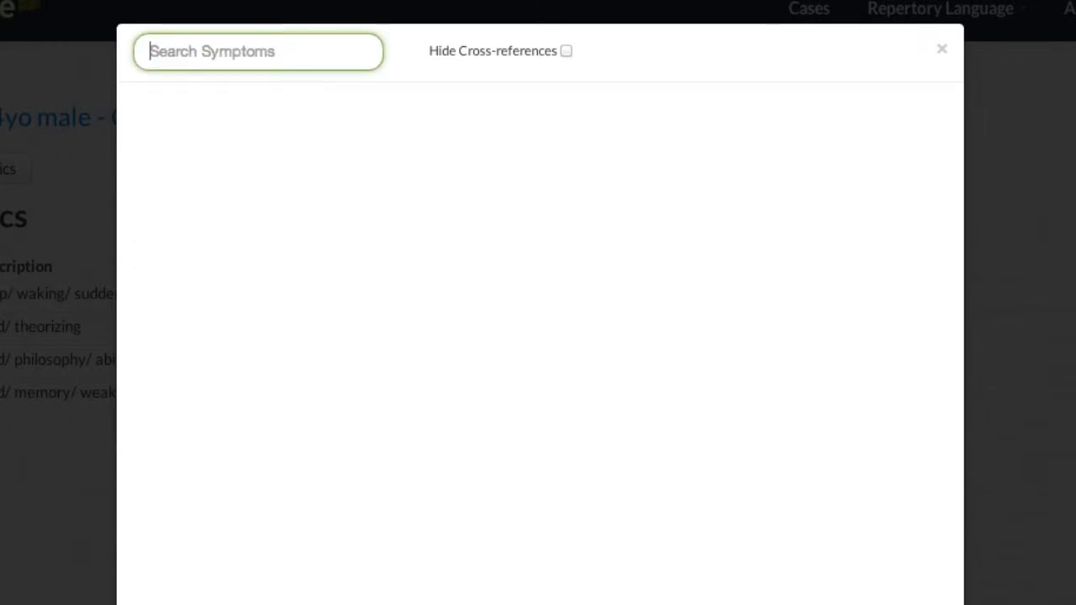
type("gener")
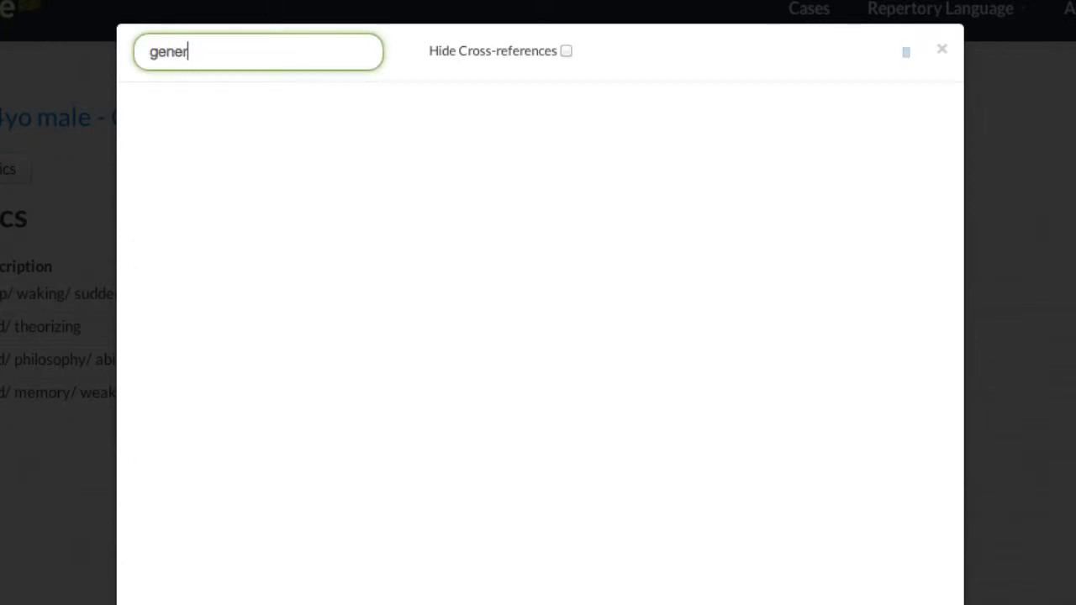
type("alities se")
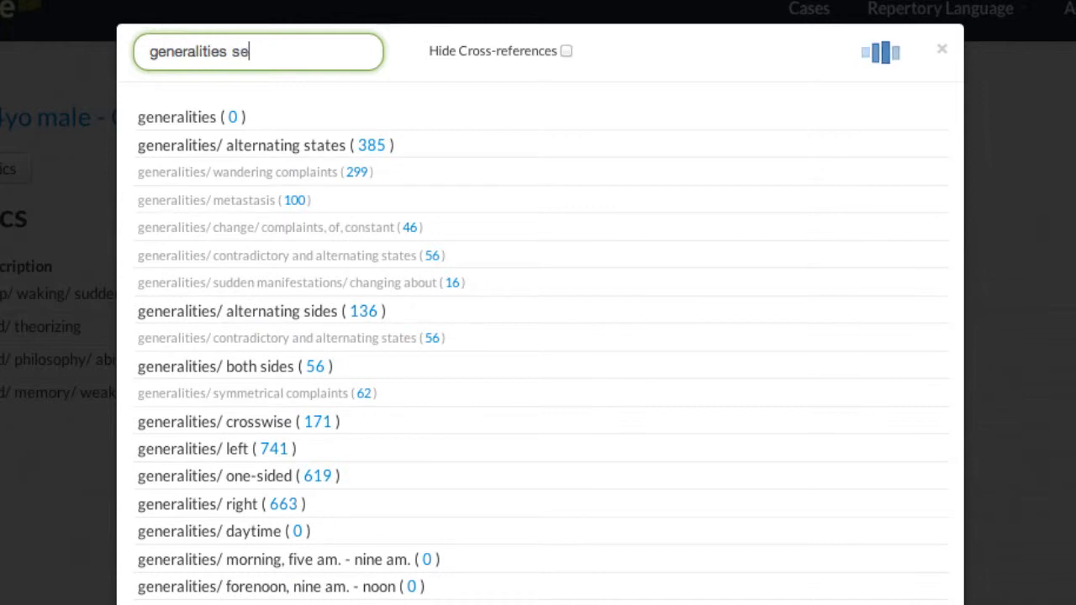
type("a air amel")
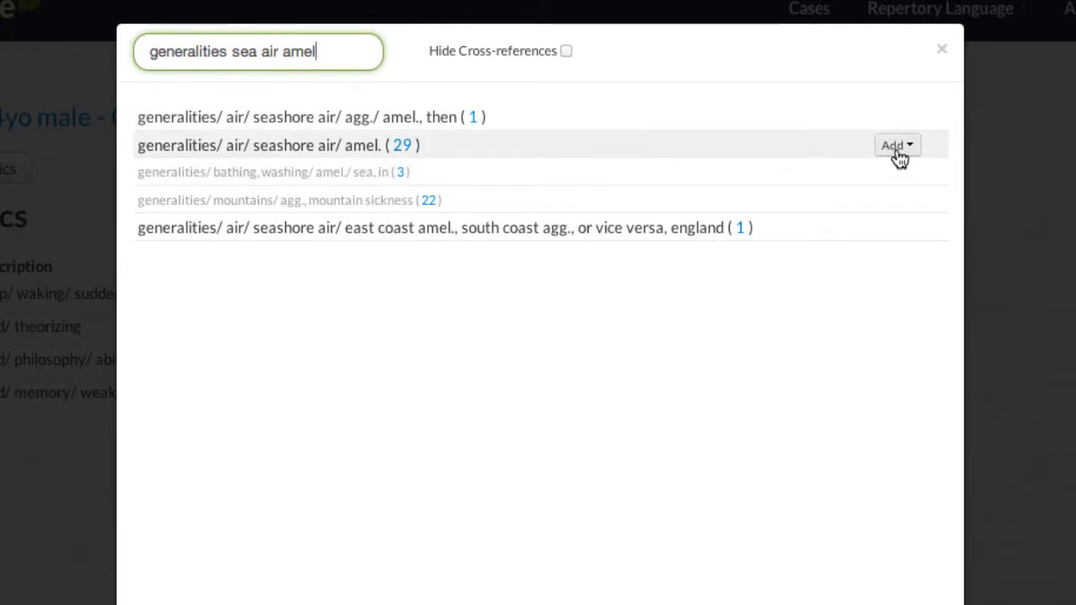
left_click(897, 148)
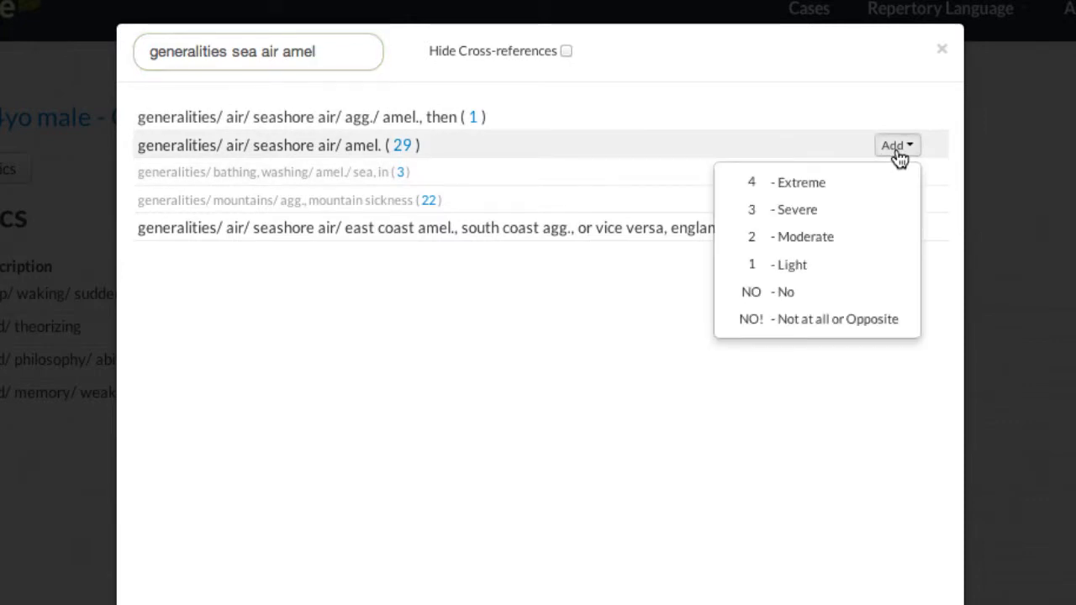
left_click(799, 210)
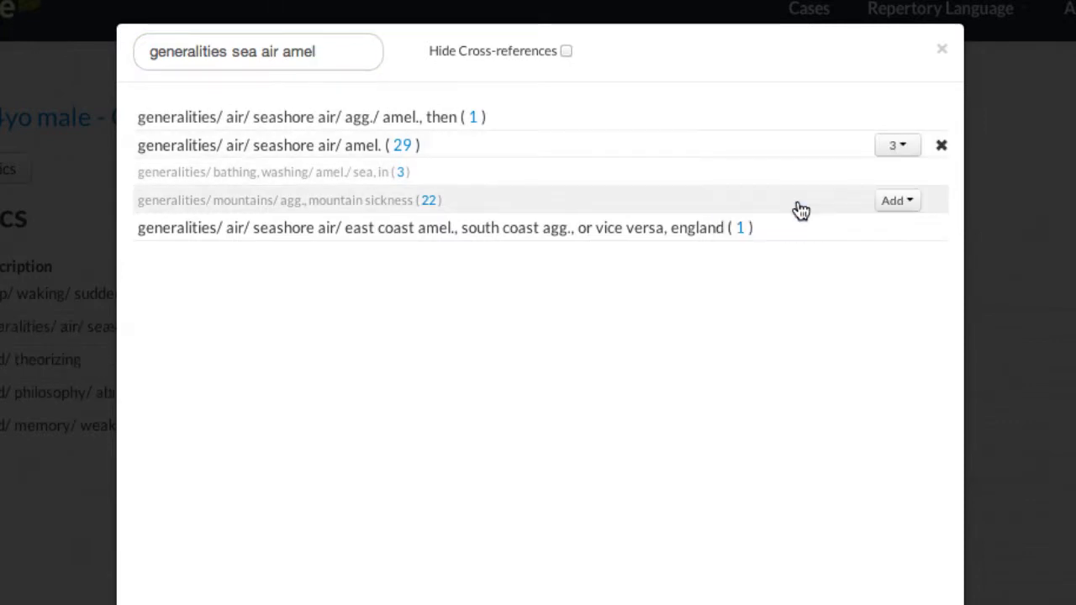
- Search the symptoms for "complaining", add the rubric mind/ complaining with weight 3 - Severe, and close the rubric search
left_click(335, 60)
key("ctrl+a")
type("c")
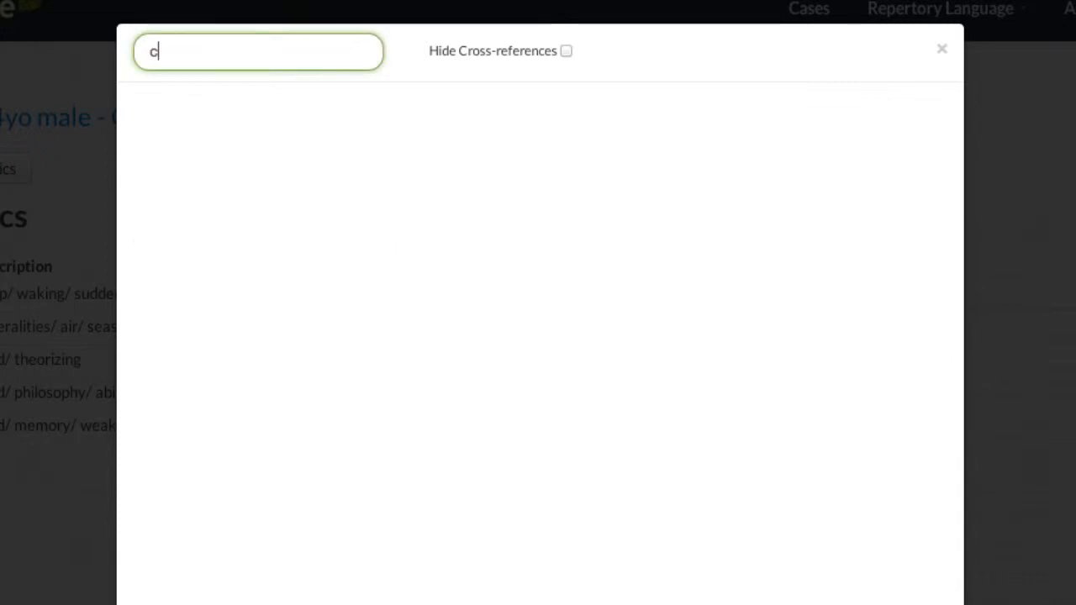
type("omplaining")
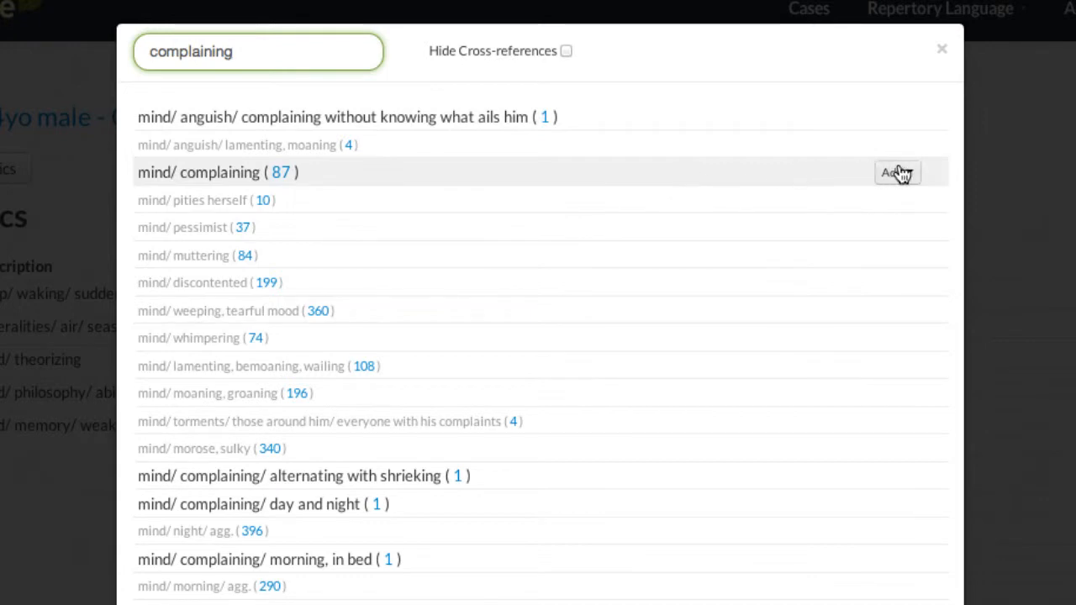
left_click(897, 173)
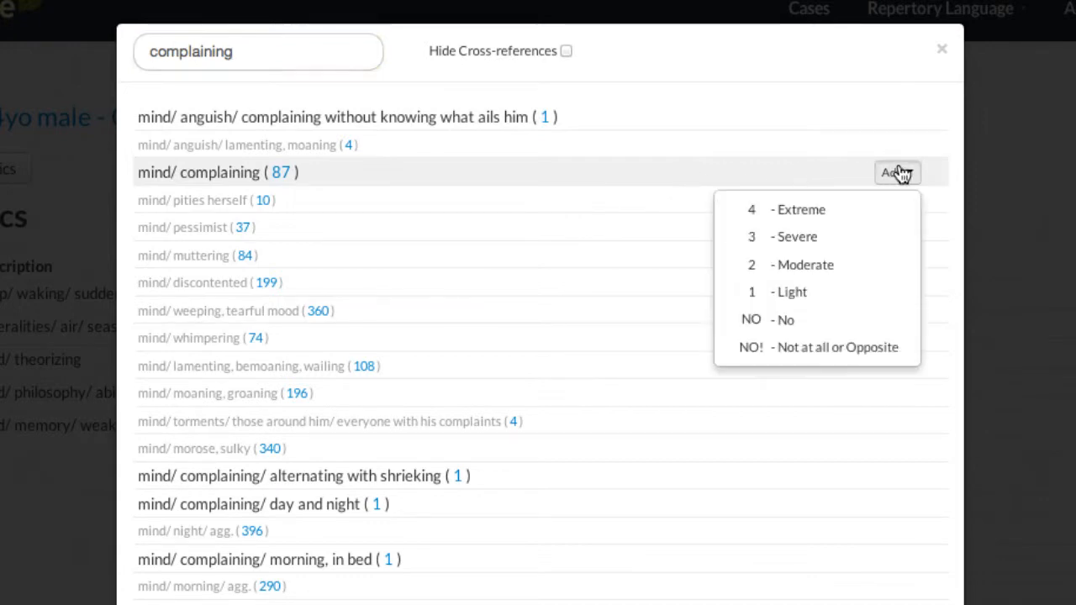
left_click(817, 240)
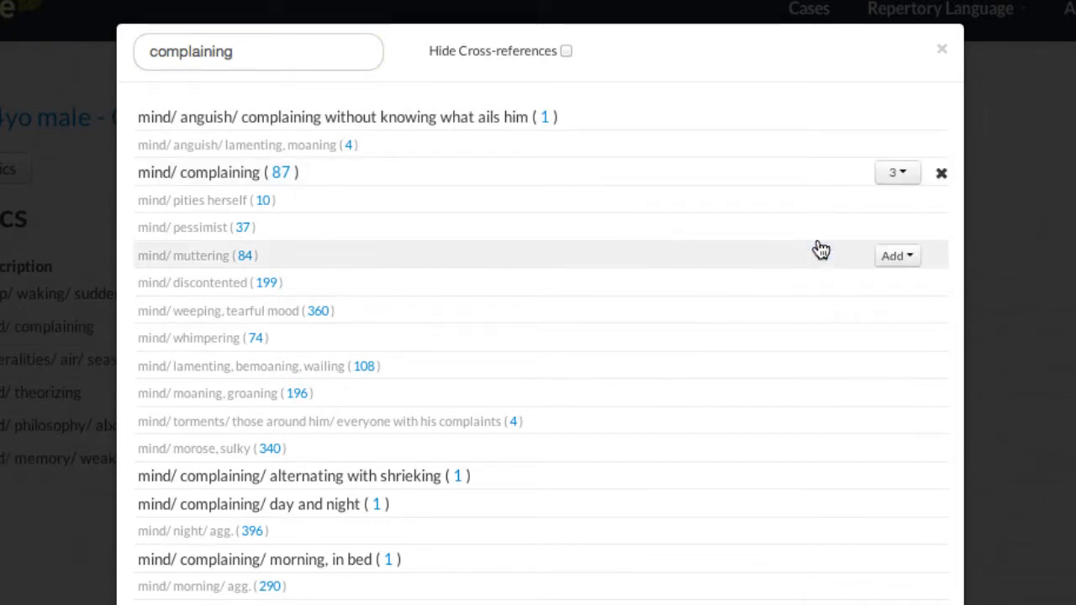
left_click(942, 51)
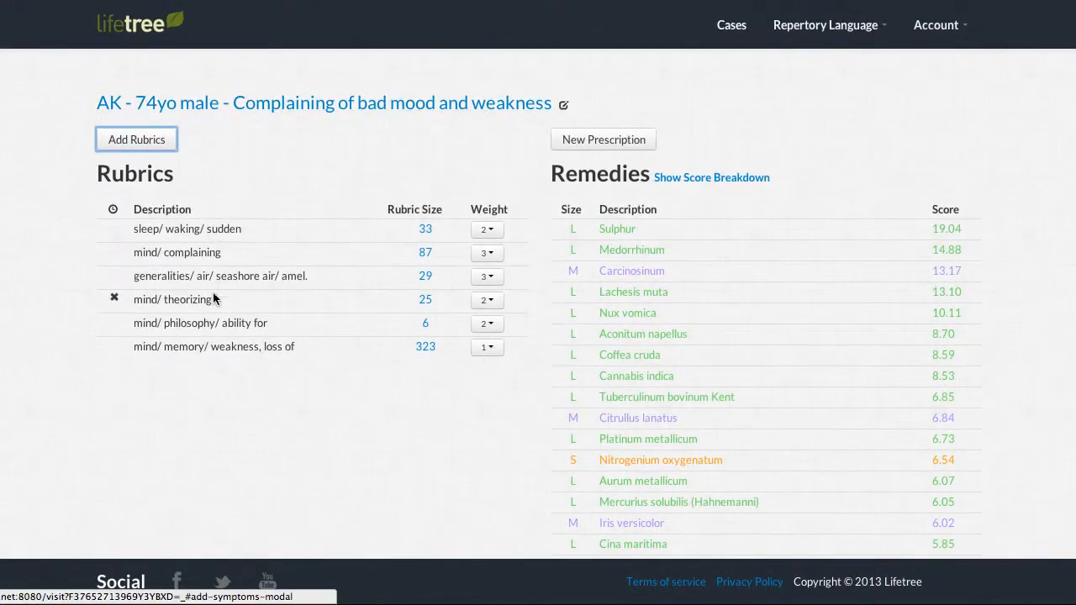
- Sort the case's rubrics by weight, highest first
left_click(493, 211)
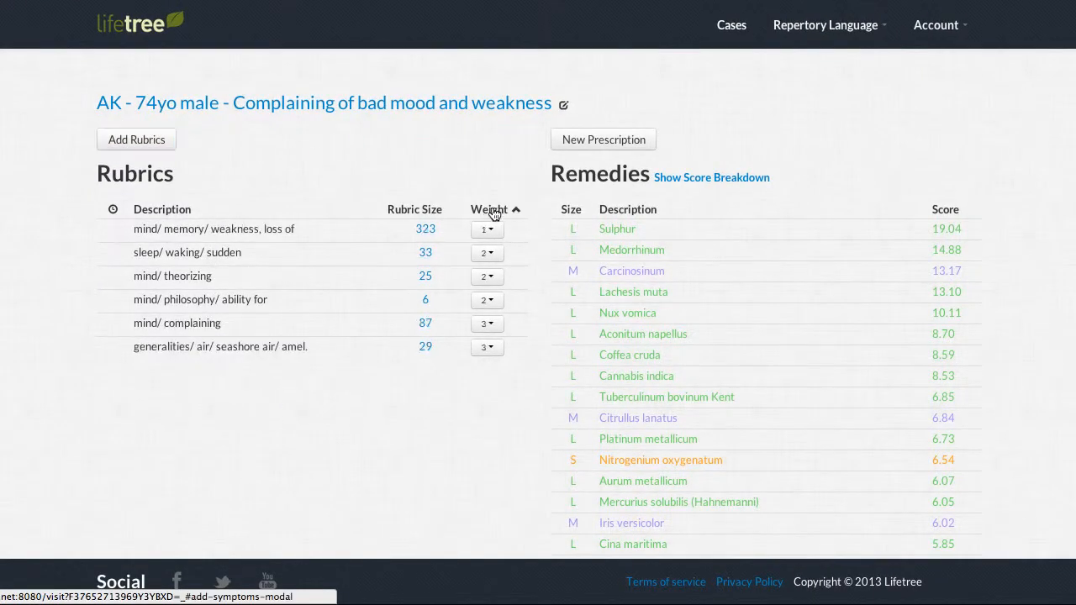
left_click(494, 213)
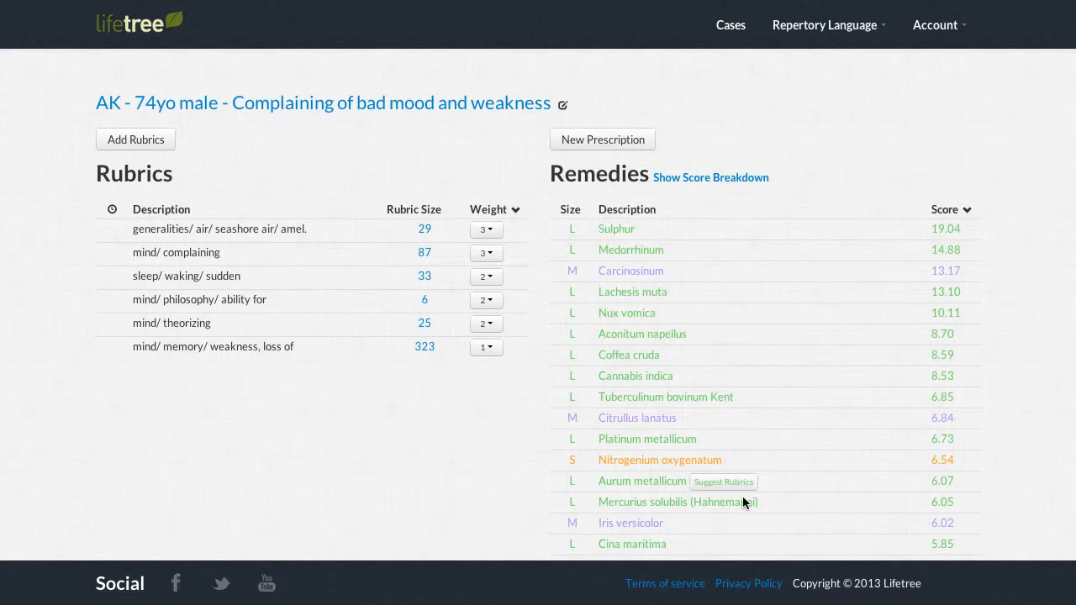
- Sort the rubrics by time of addition, newest first, and by description in reverse alphabetical order
left_click(112, 211)
left_click(113, 211)
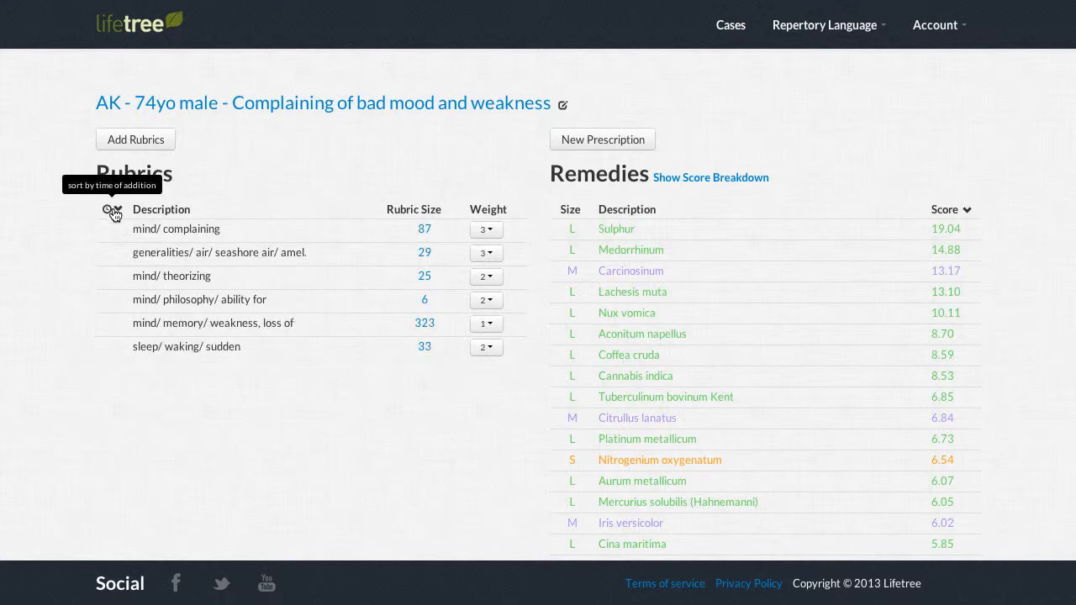
left_click(159, 215)
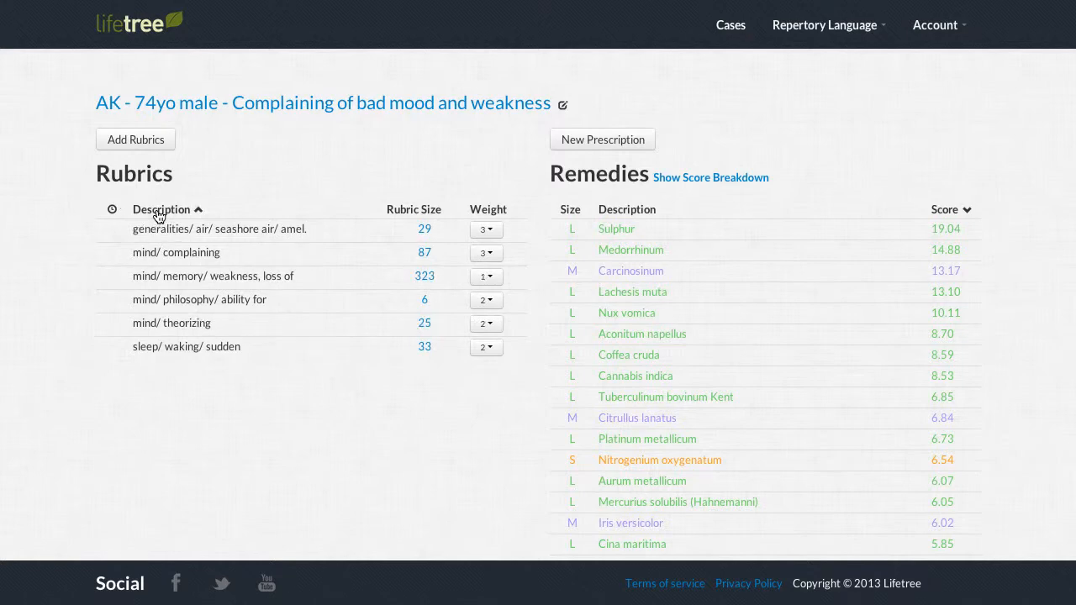
left_click(158, 215)
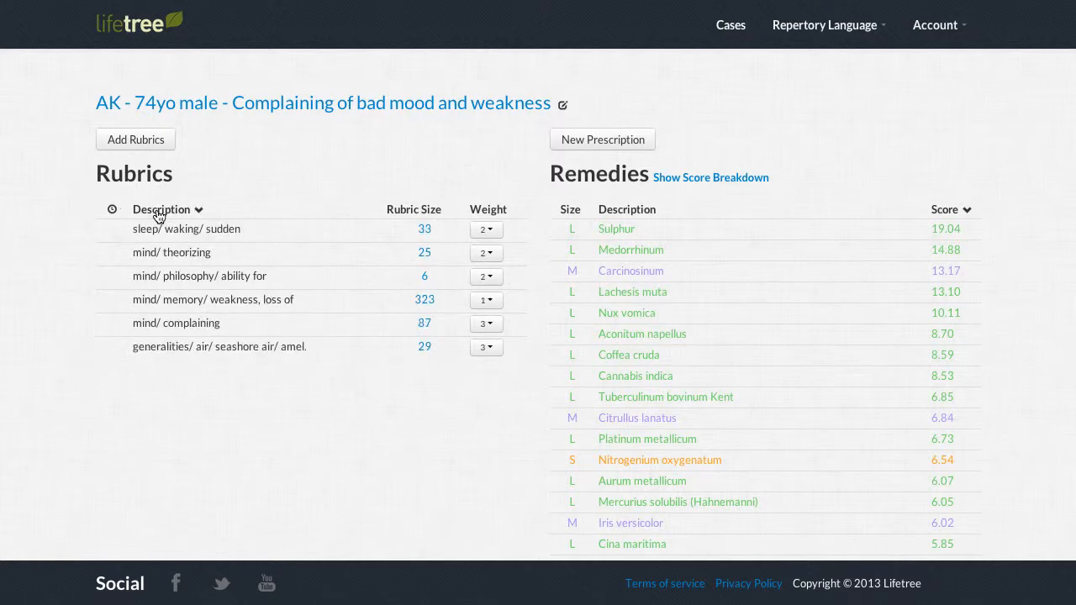
- Sort the rubrics by rubric size, largest first, and by weight, lowest first
left_click(420, 216)
left_click(419, 216)
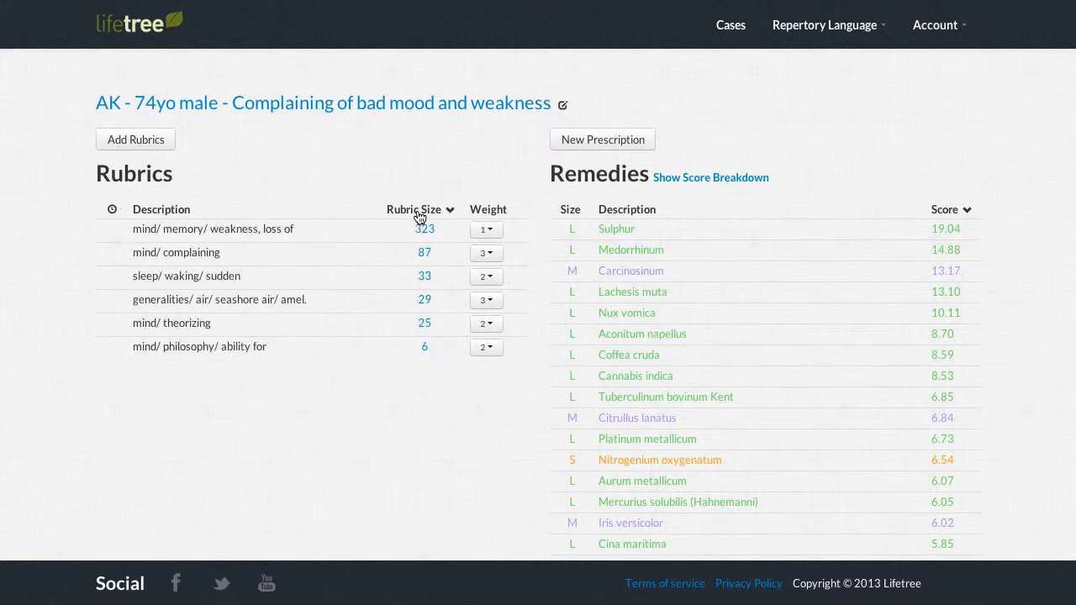
left_click(488, 211)
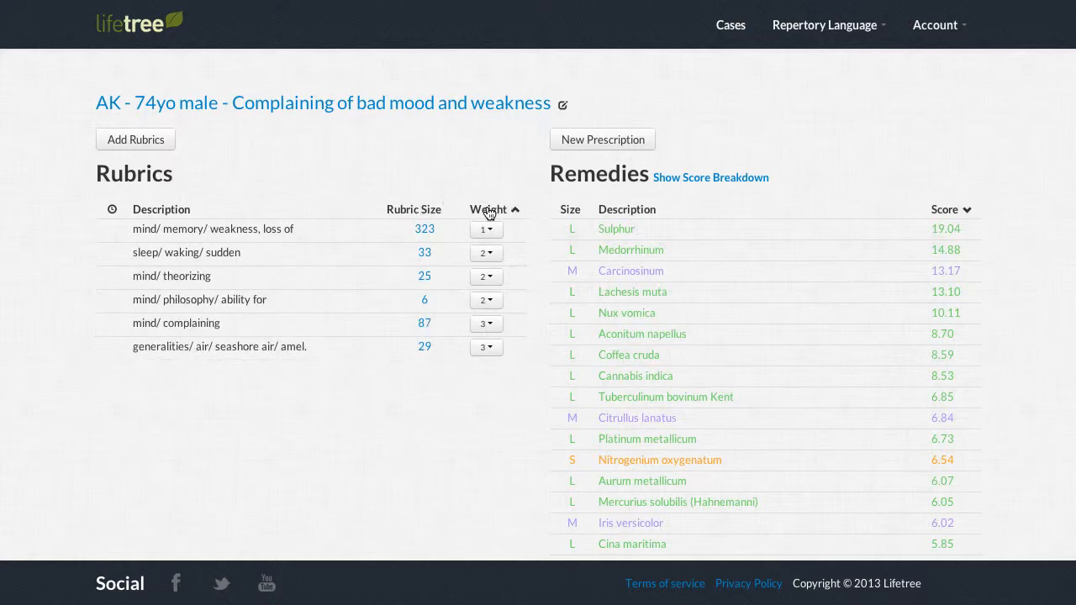
- Toggle the rubric list's weight sorting and leave it ordered from the highest weight to the lowest
left_click(488, 211)
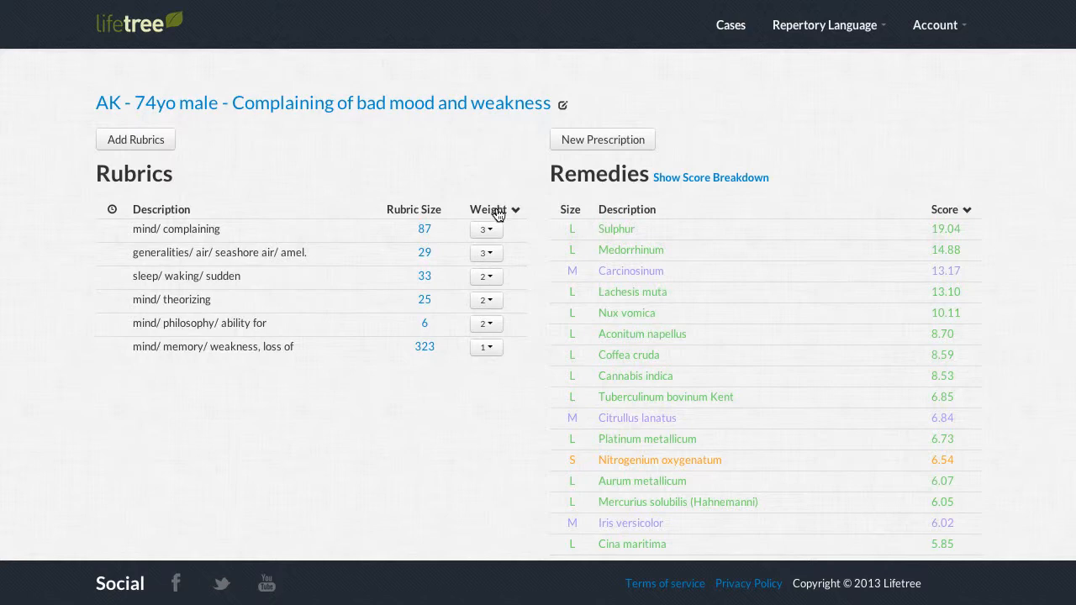
left_click(498, 214)
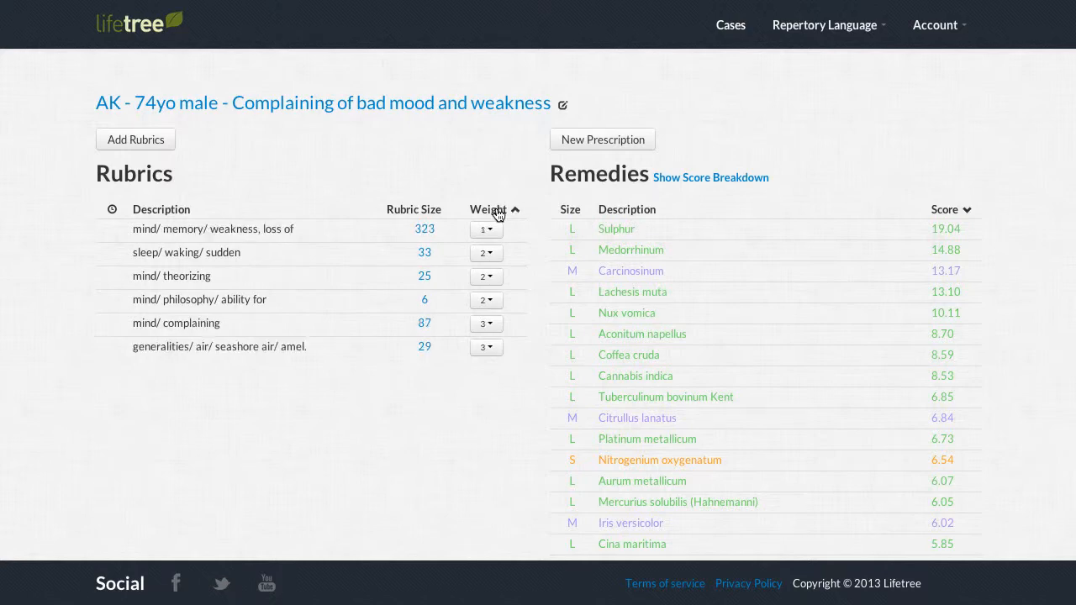
left_click(498, 214)
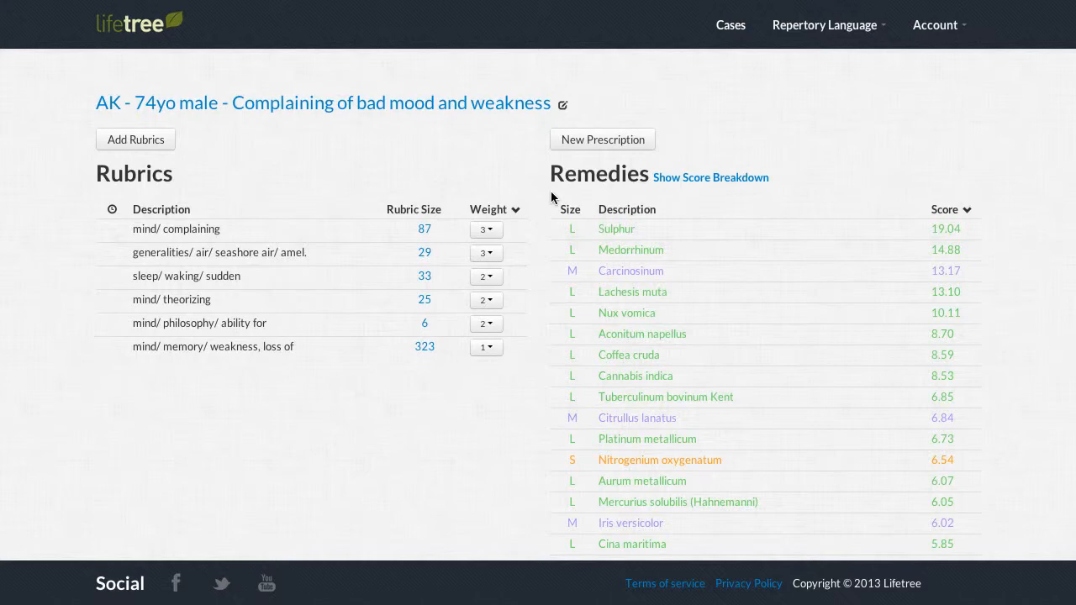
- Sort the remedies by size, smallest and largest first, and by description in reverse alphabetical order
left_click(570, 211)
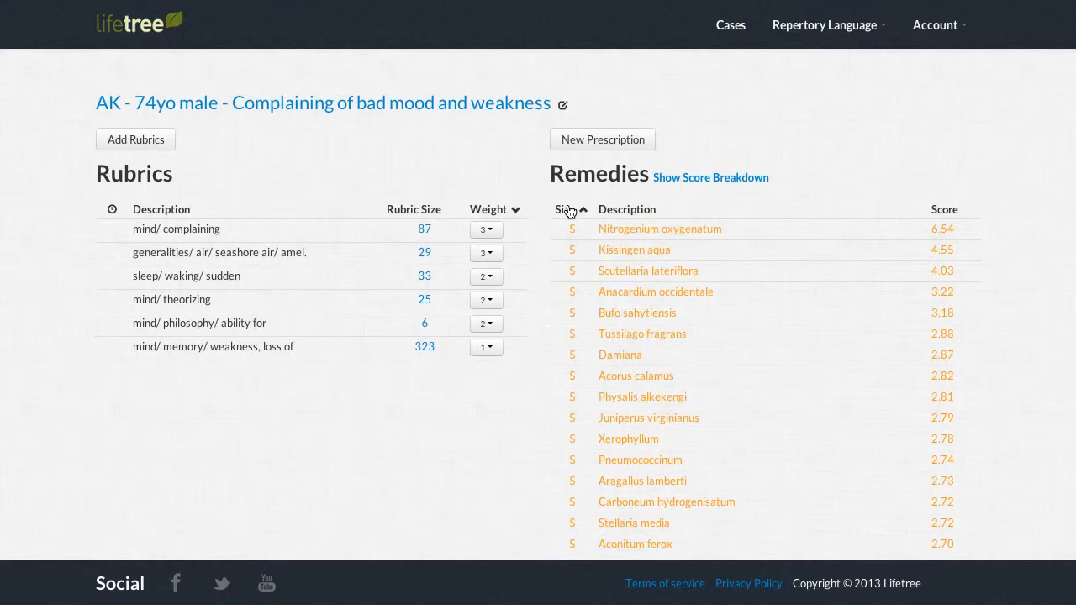
left_click(569, 211)
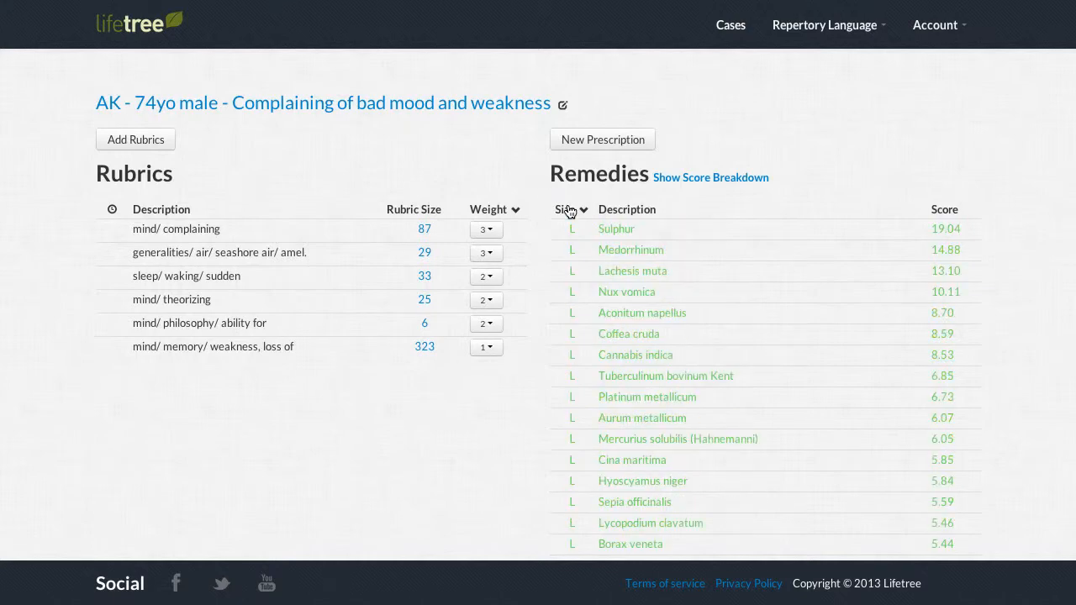
left_click(629, 209)
left_click(628, 210)
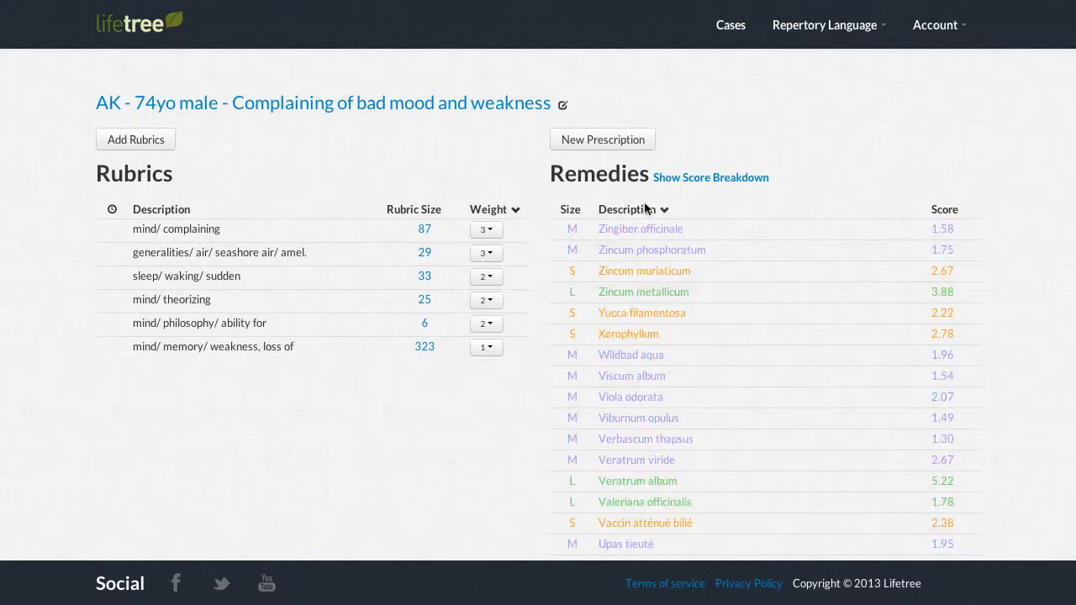
- Sort the remedies by score, highest first, and look through the ranked list
left_click(943, 210)
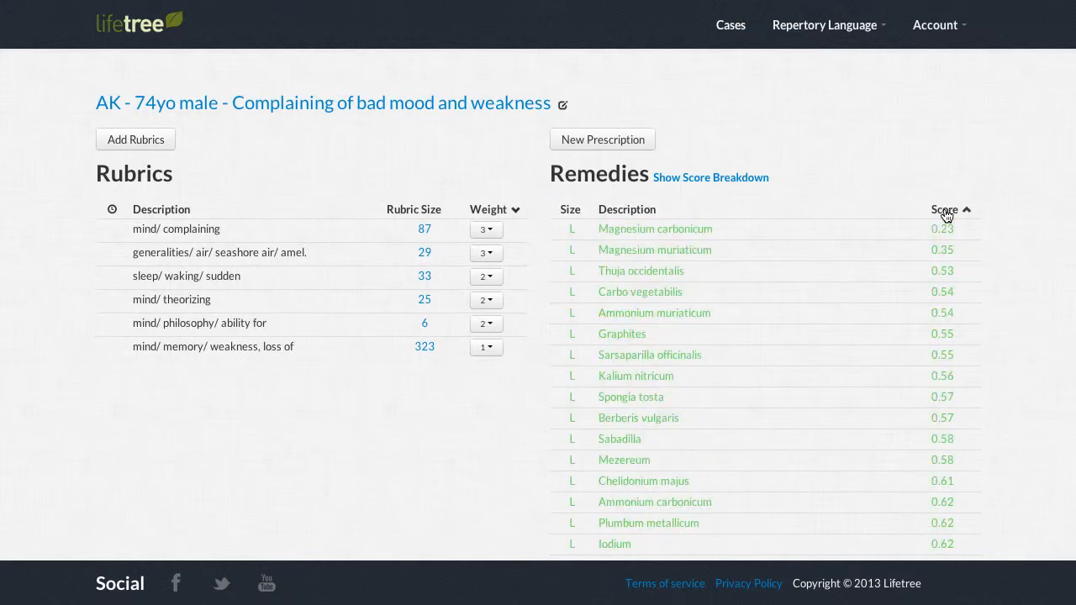
left_click(945, 211)
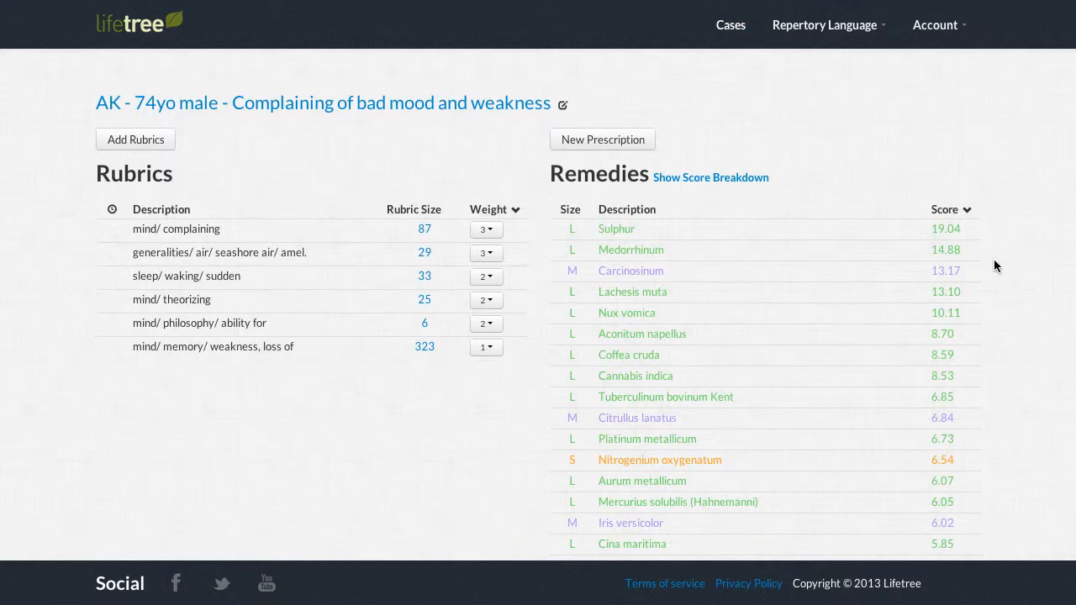
scroll(994, 260, "down", 3)
scroll(994, 266, "down", 3)
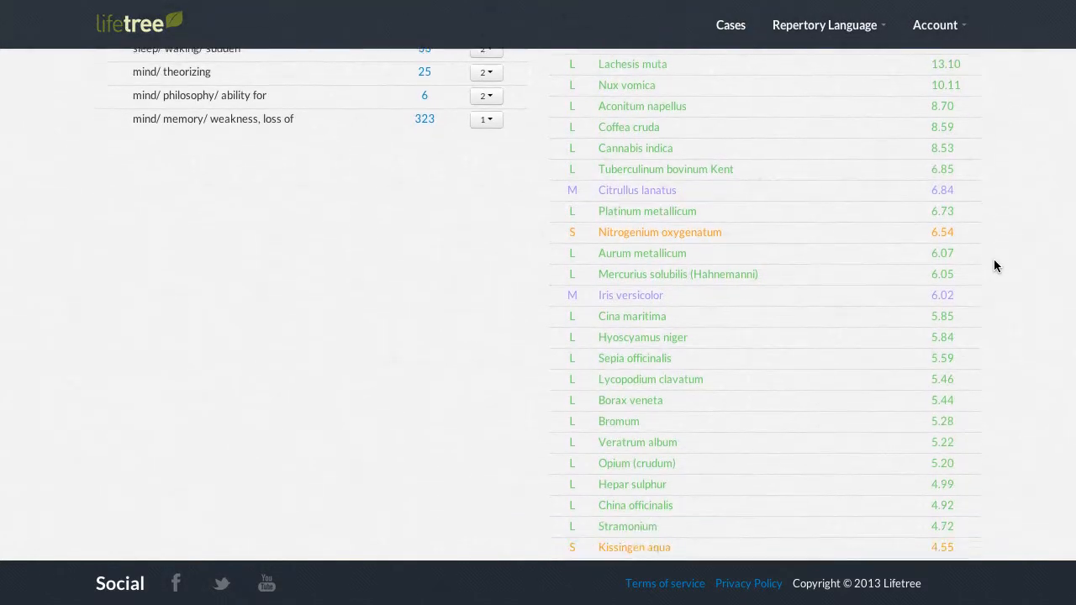
scroll(994, 266, "down", 2)
scroll(994, 265, "up", 5)
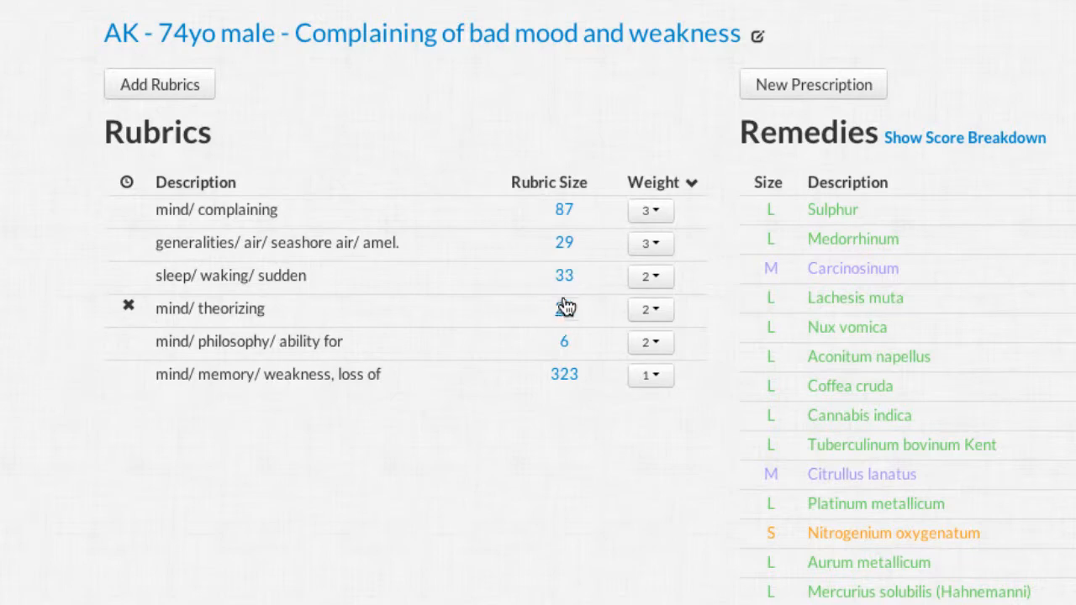
- Look up the book references for ant-t., cor-r., cham. and acon. in the rubric mind/ complaining, and close the references
left_click(564, 215)
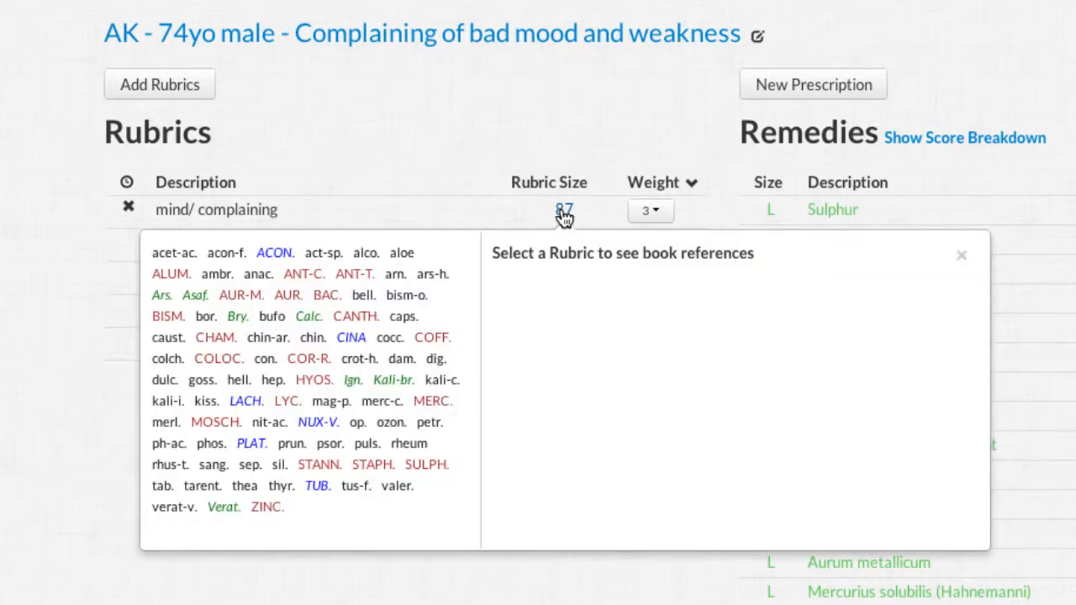
left_click(353, 278)
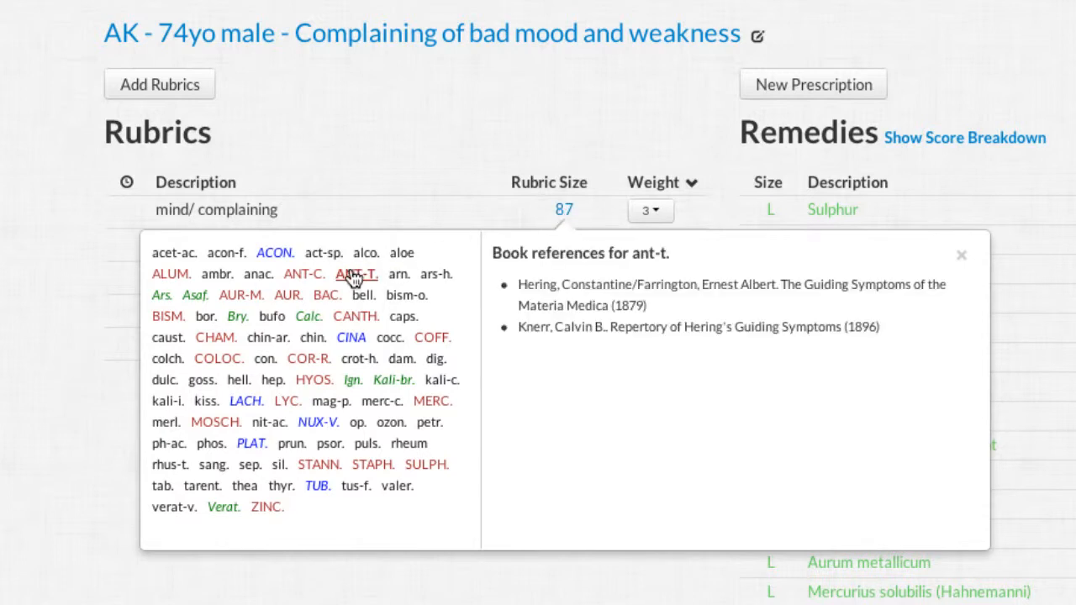
left_click(309, 359)
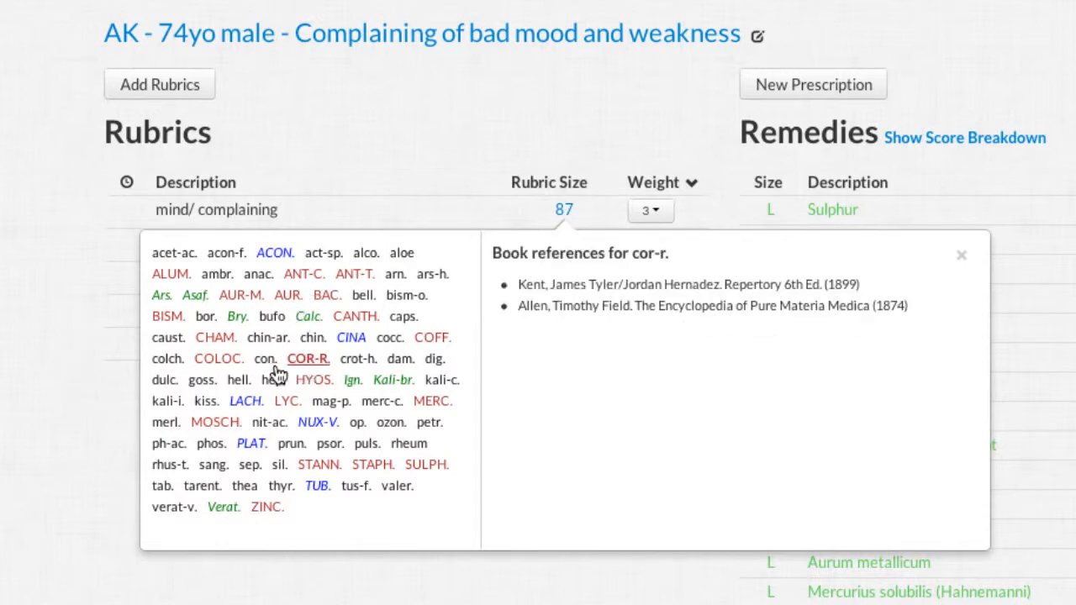
left_click(220, 340)
left_click(275, 252)
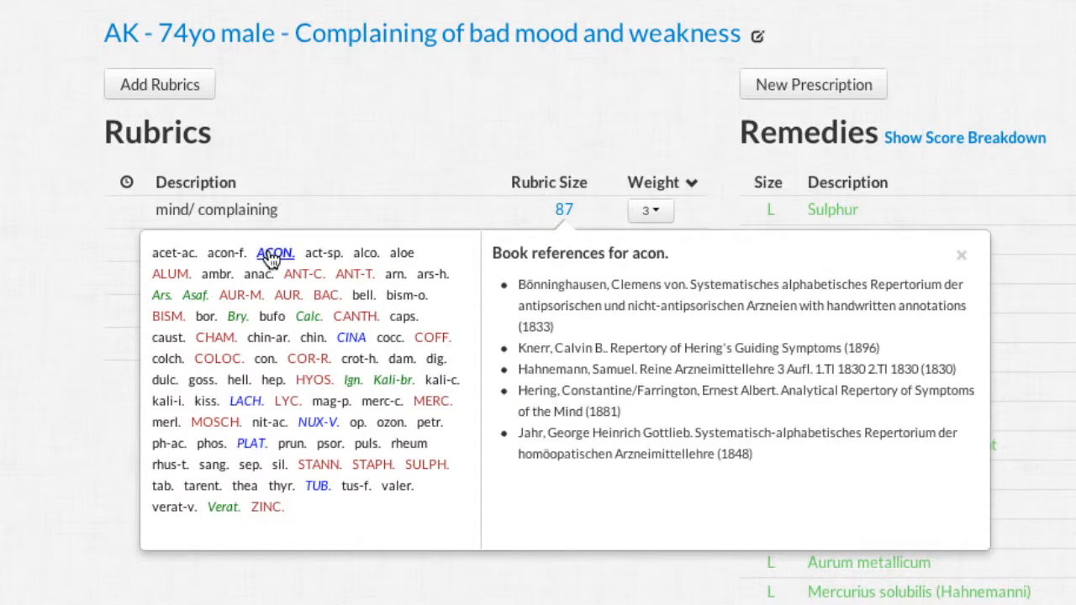
left_click(960, 255)
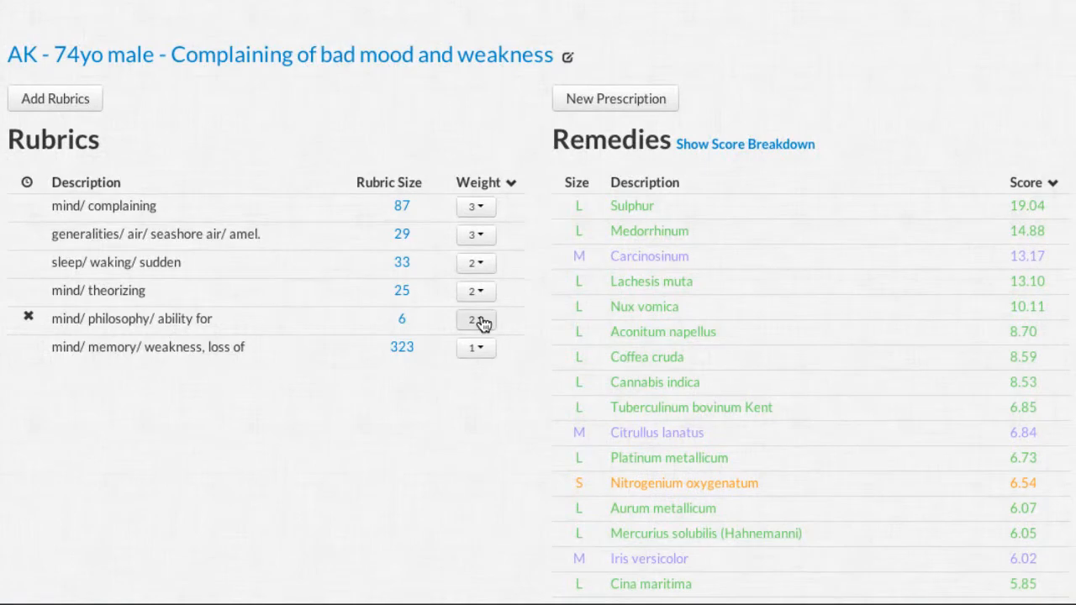
- Set the weight of mind/ philosophy/ ability for to 4 - Extreme and remove the rubric mind/ memory/ weakness, loss of
left_click(481, 321)
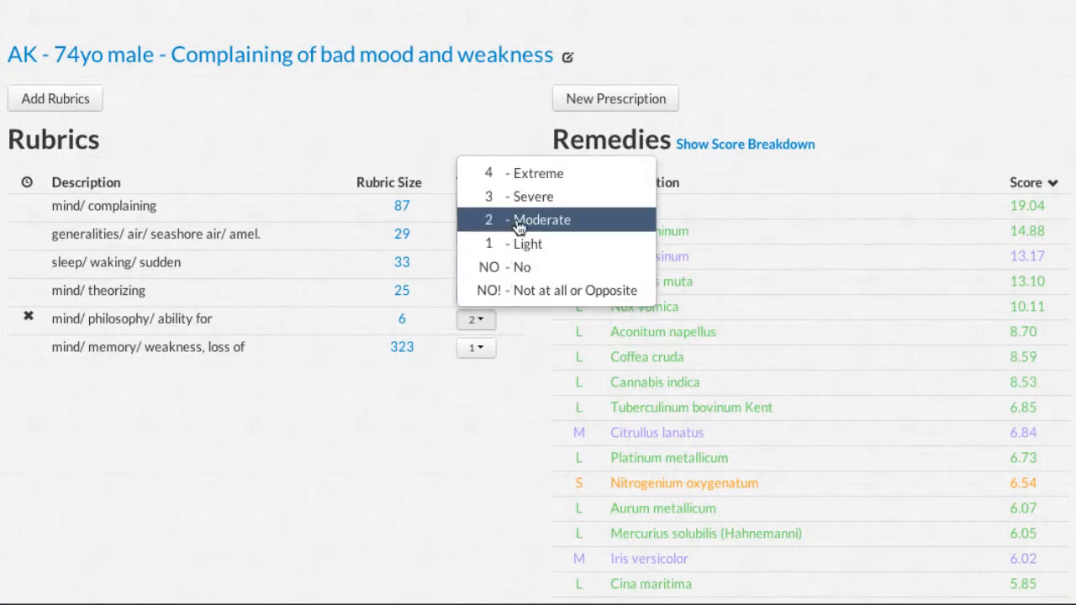
left_click(540, 177)
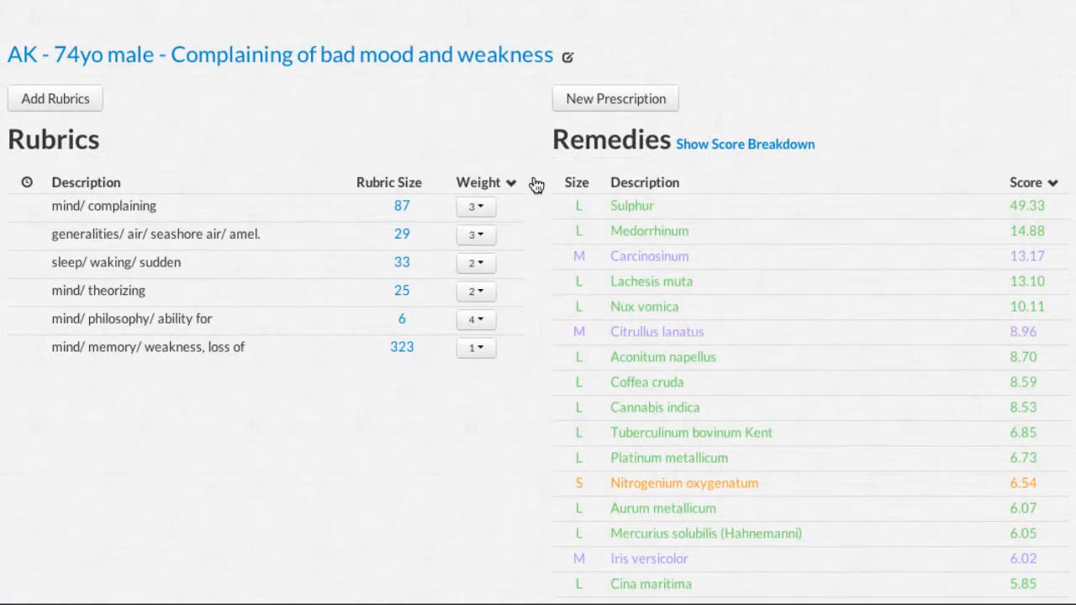
left_click(27, 347)
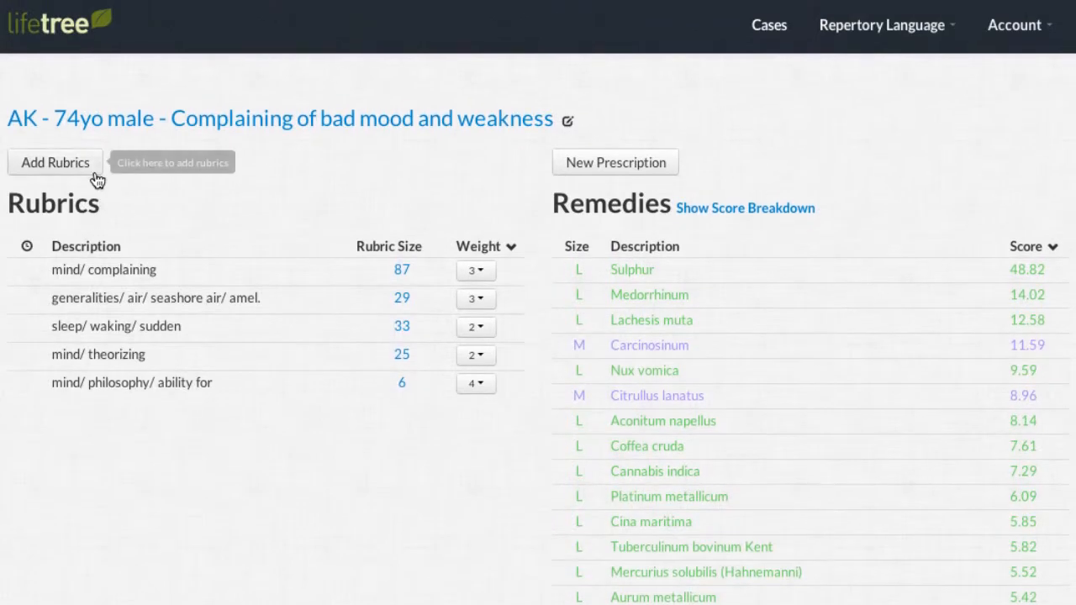
- Search the symptoms for "mind alter", add the rubric mind/ alternating states with weight 2, and close the rubric search
left_click(89, 122)
type("mind alter")
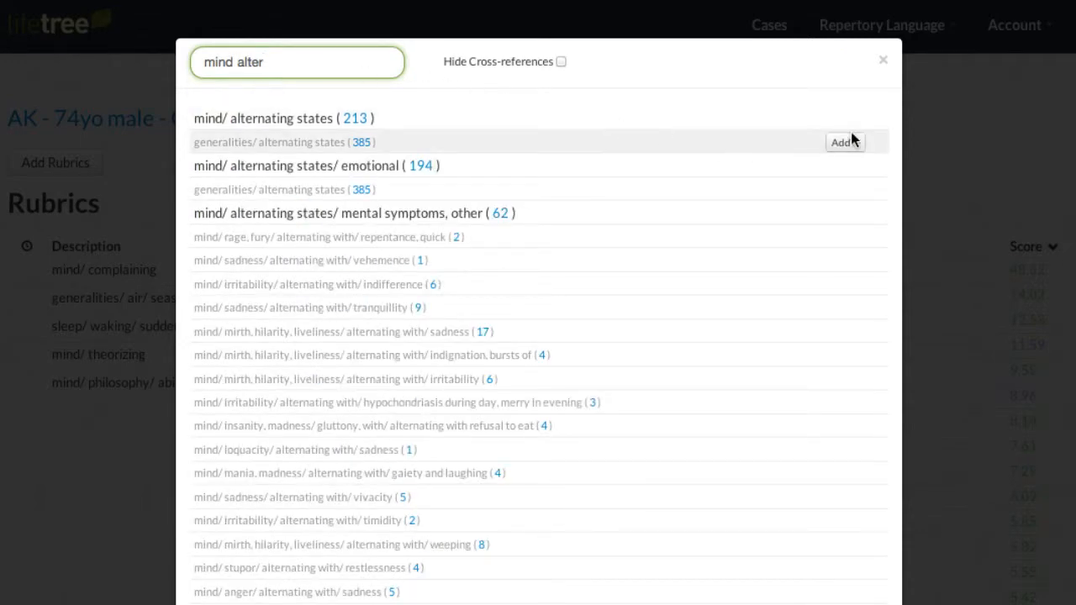
left_click(847, 140)
left_click(797, 199)
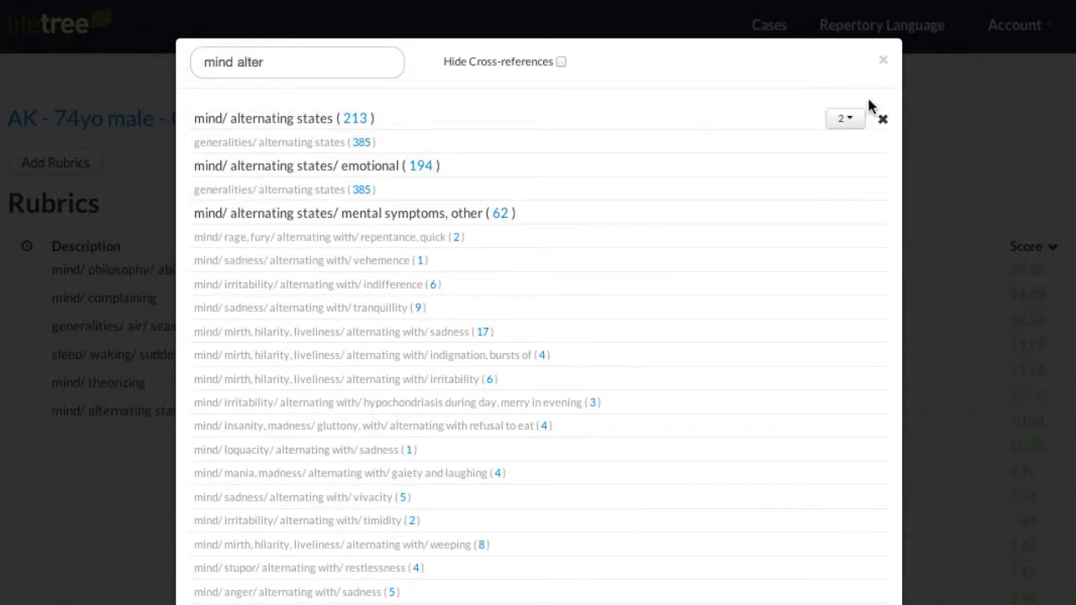
left_click(883, 61)
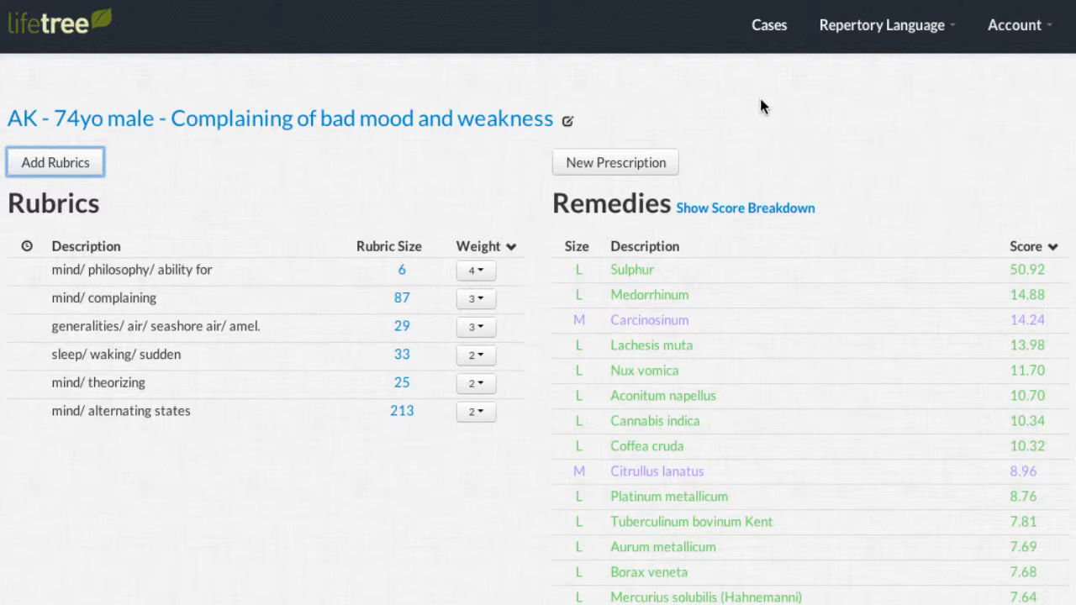
- Set the weight of mind/ alternating states to NO - No and of mind/ philosophy/ ability for to NO! - Not at all or Opposite
left_click(476, 412)
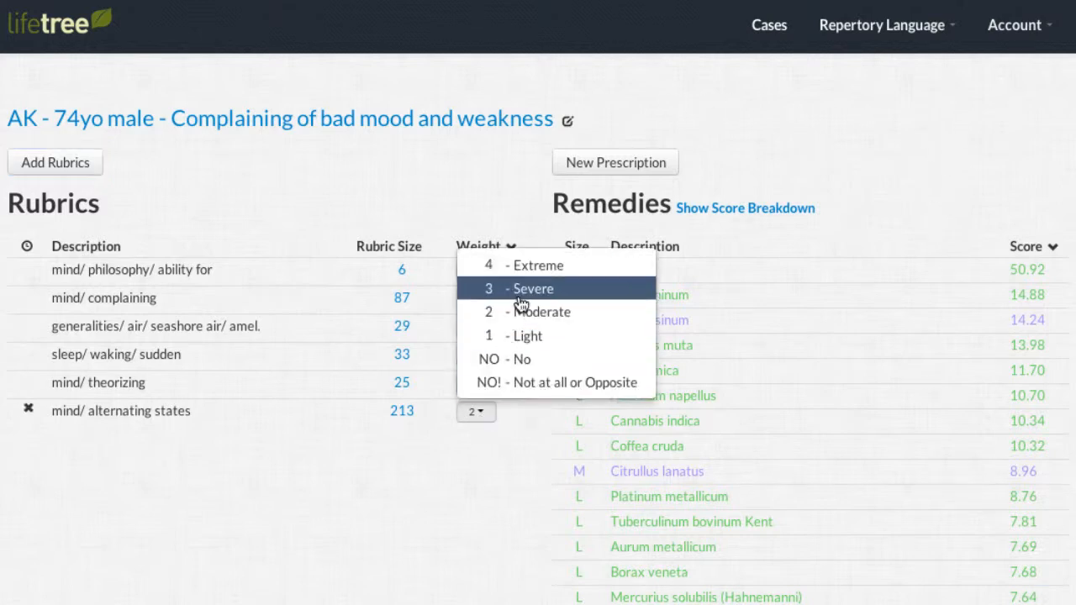
left_click(522, 360)
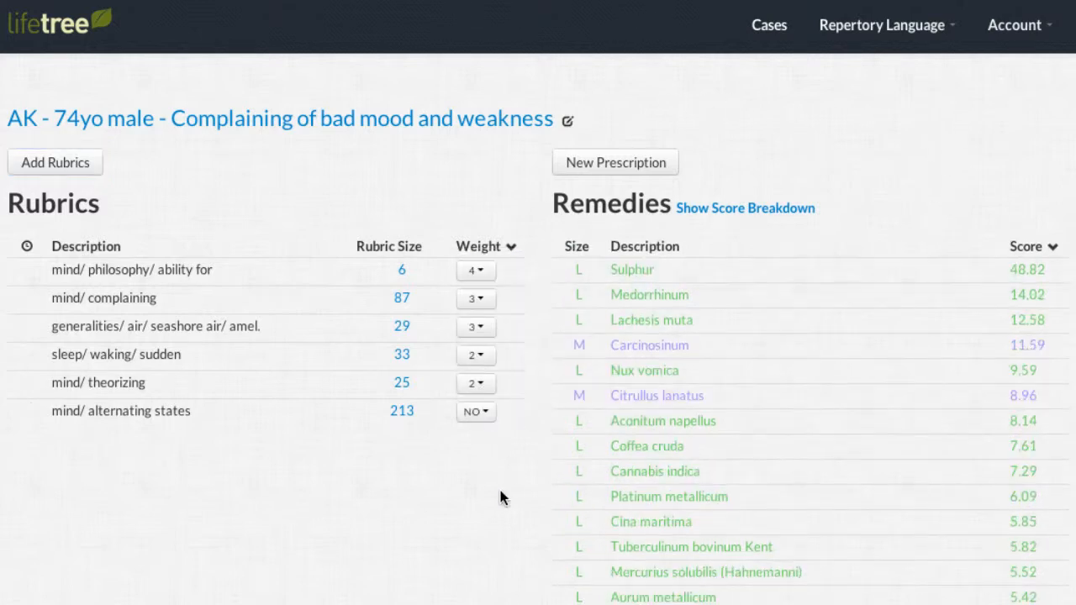
left_click(482, 277)
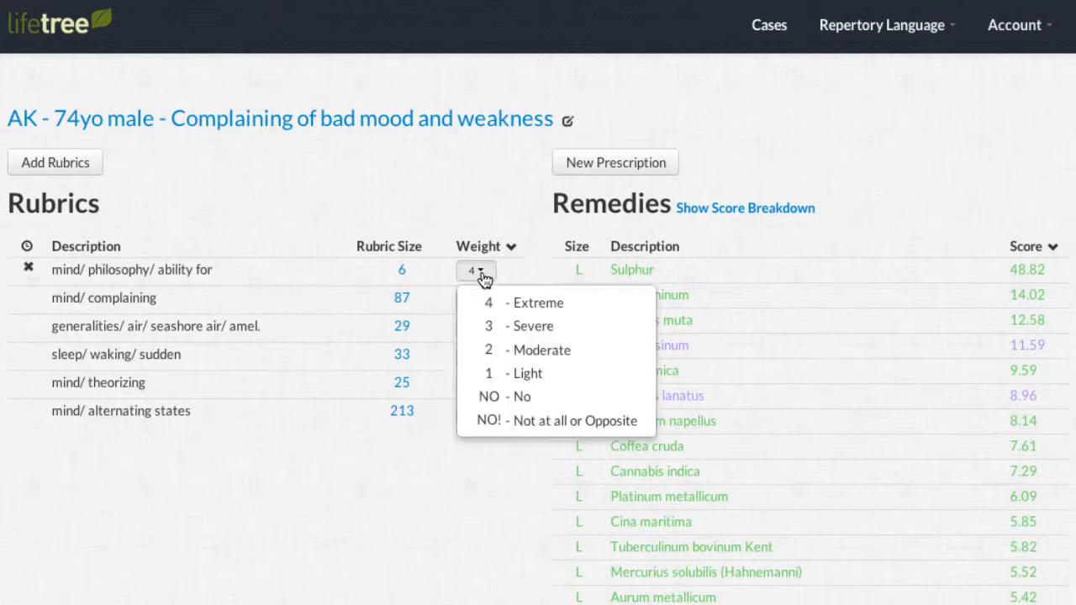
left_click(533, 421)
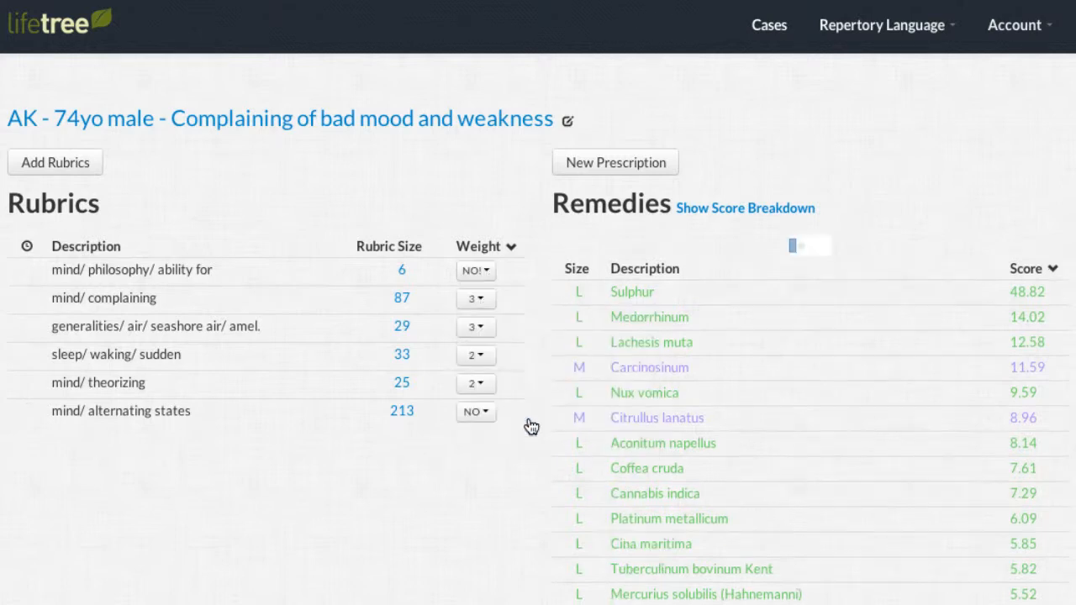
- Set mind/ philosophy/ ability for to weight 2 - Moderate, and try mind/ theorizing at 1 - Light before setting it to 3 - Severe
left_click(476, 269)
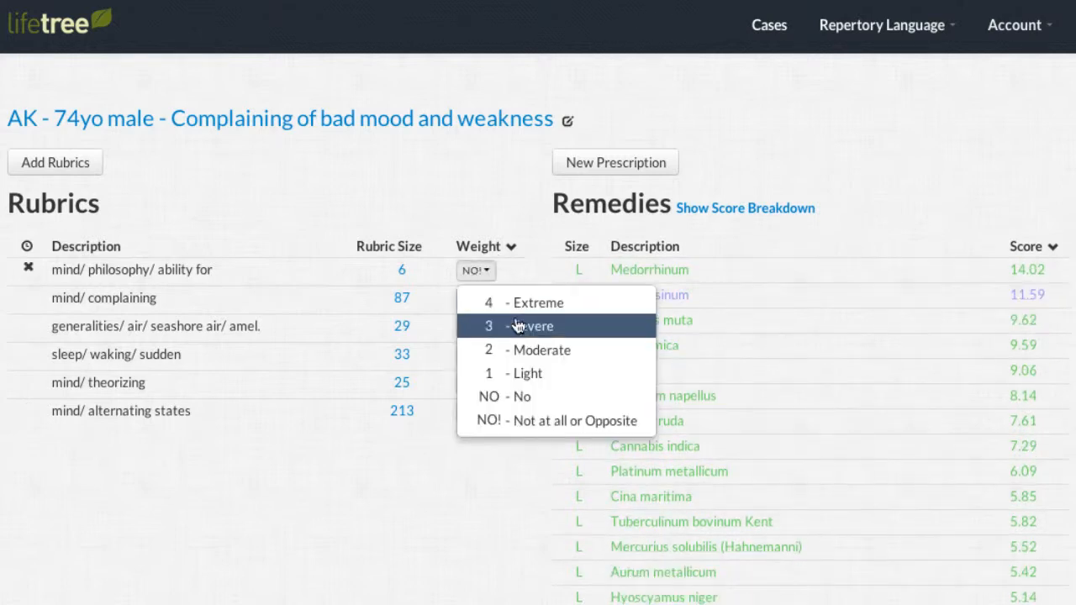
left_click(522, 352)
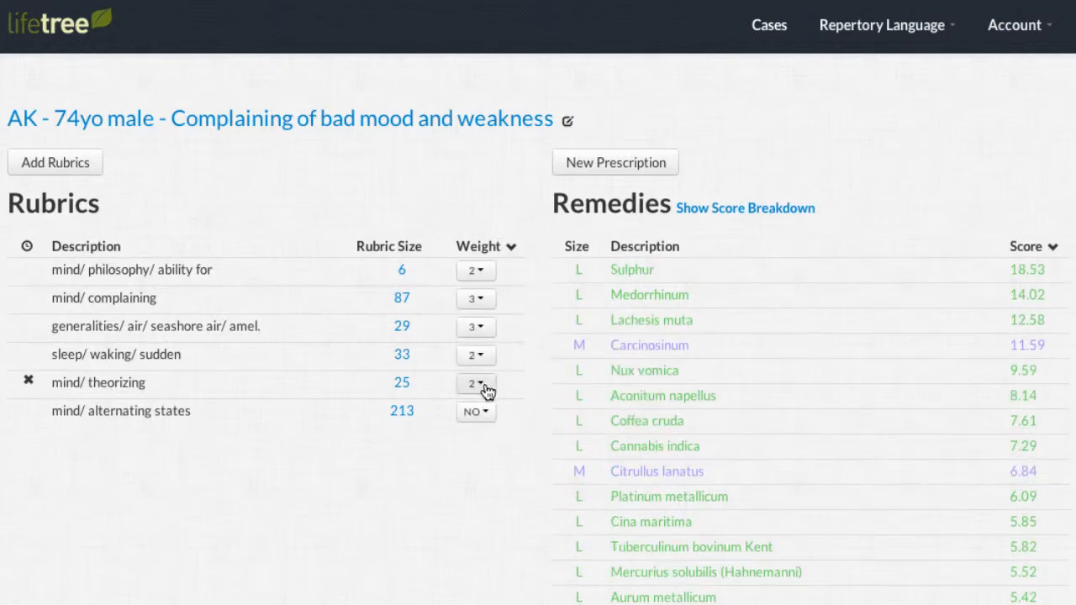
left_click(478, 383)
left_click(530, 313)
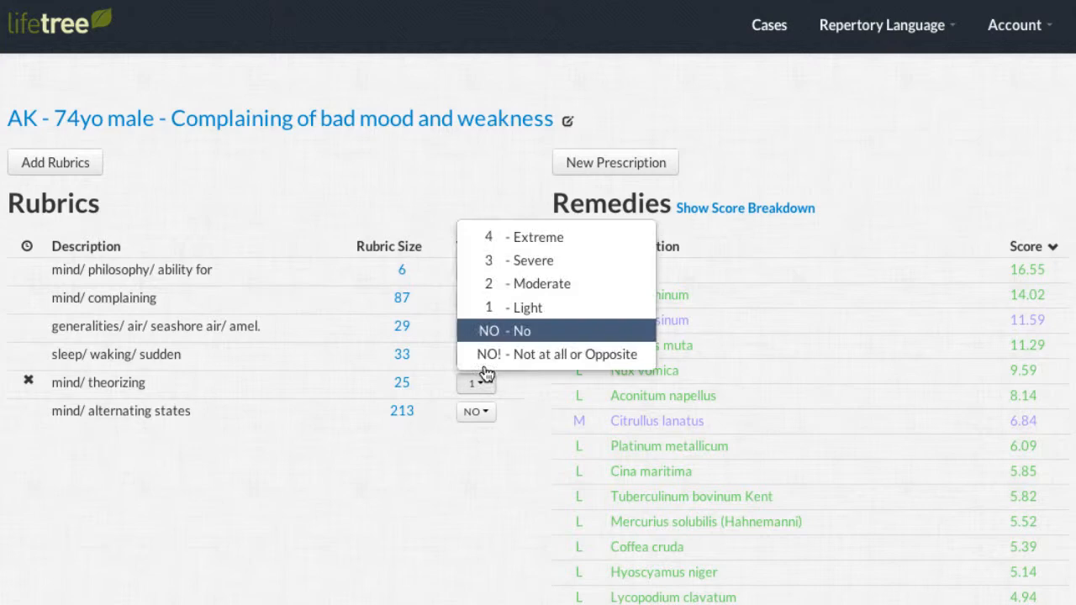
left_click(526, 264)
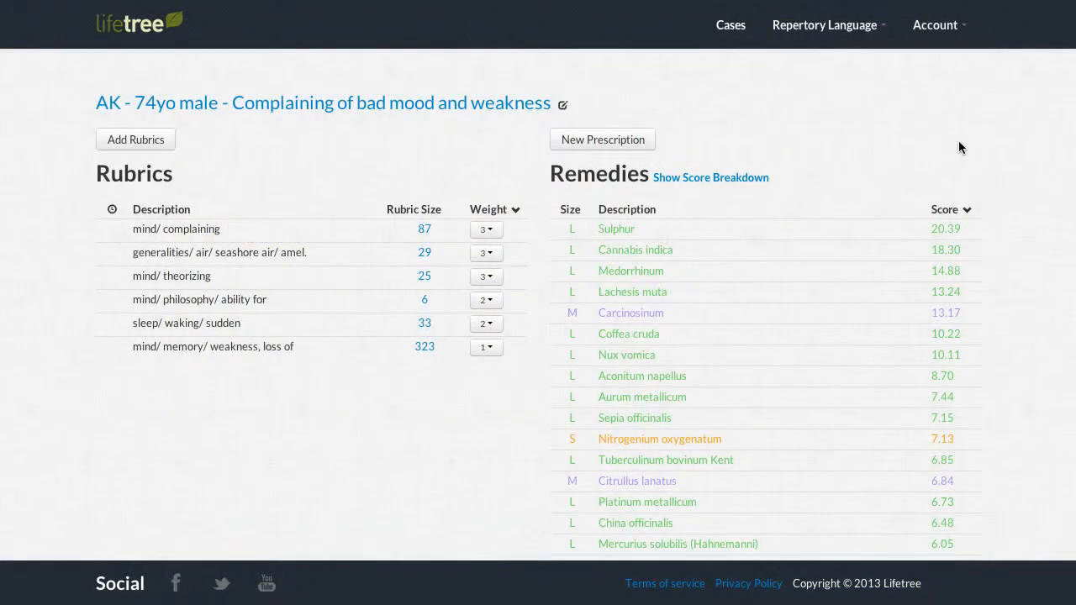
- Examine the individual score breakdowns of Sulphur and Lachesis muta and the combined breakdown for the top remedies, closing each one
left_click(946, 231)
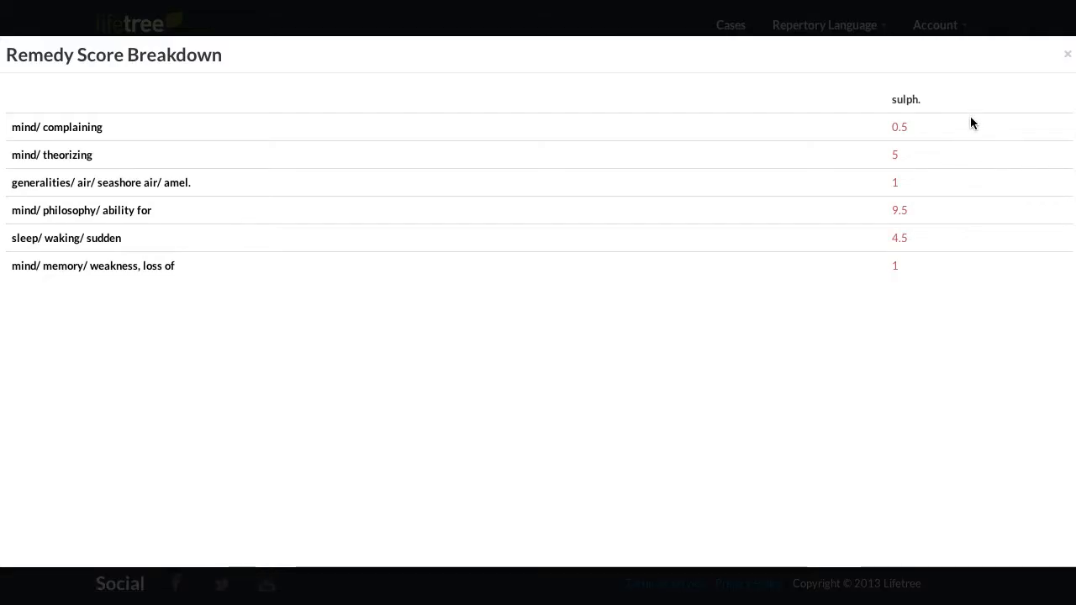
left_click(1068, 54)
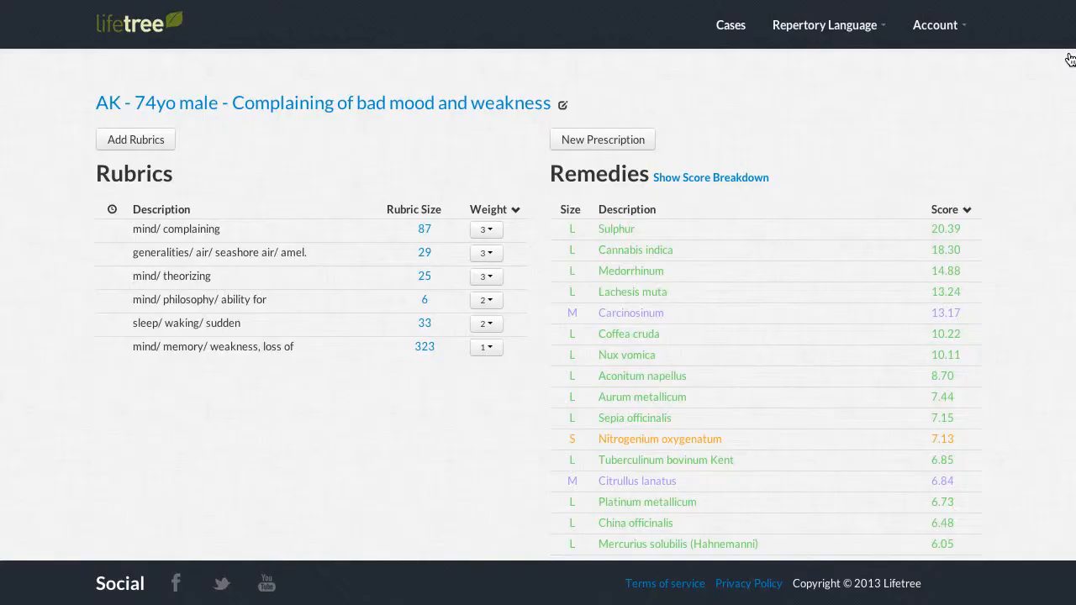
left_click(954, 294)
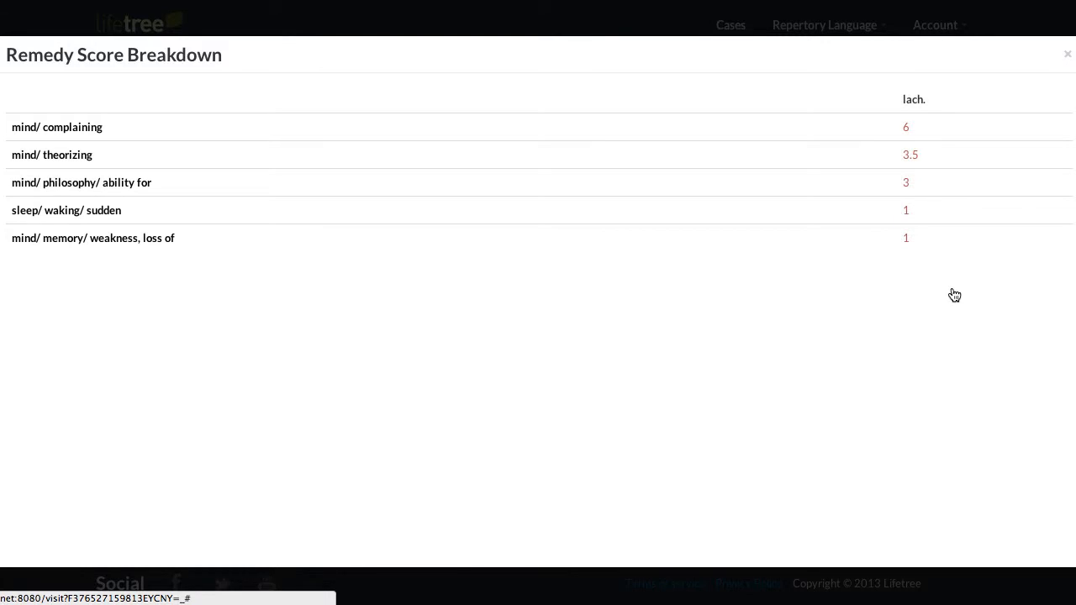
left_click(1067, 57)
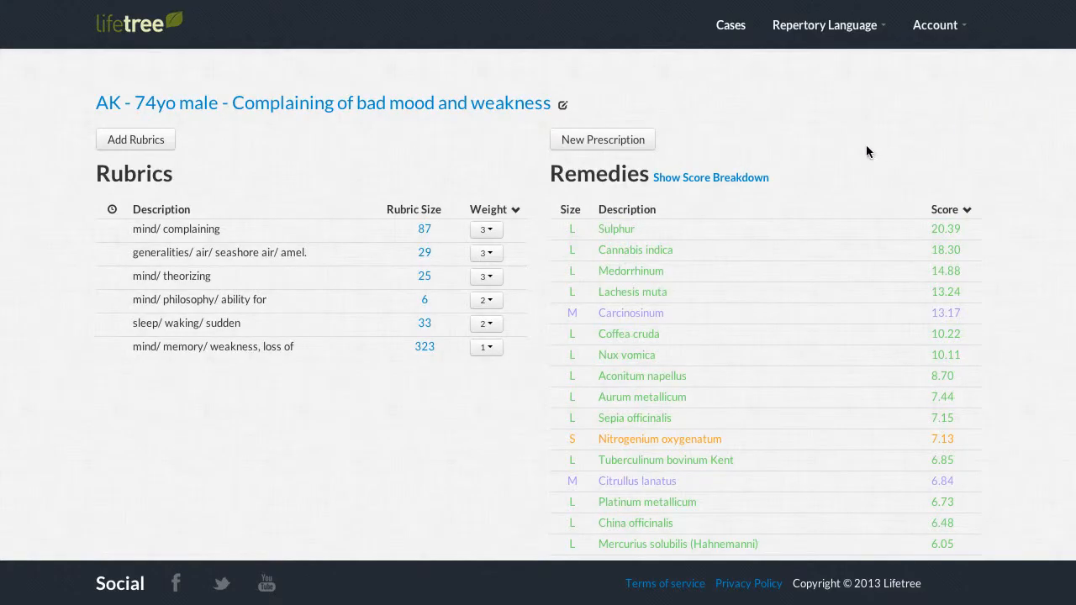
left_click(759, 180)
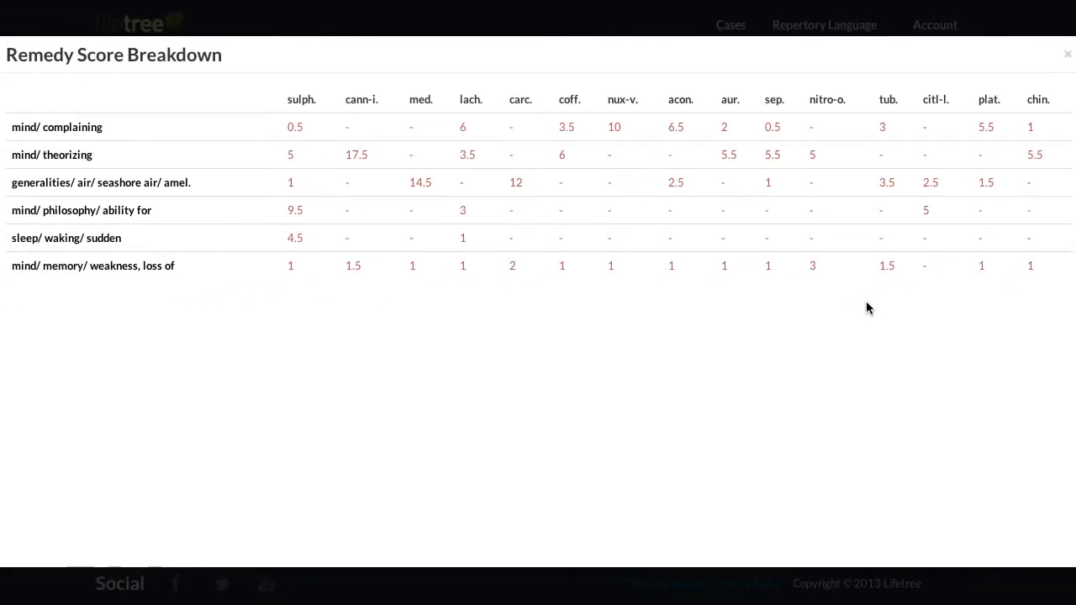
left_click(1066, 53)
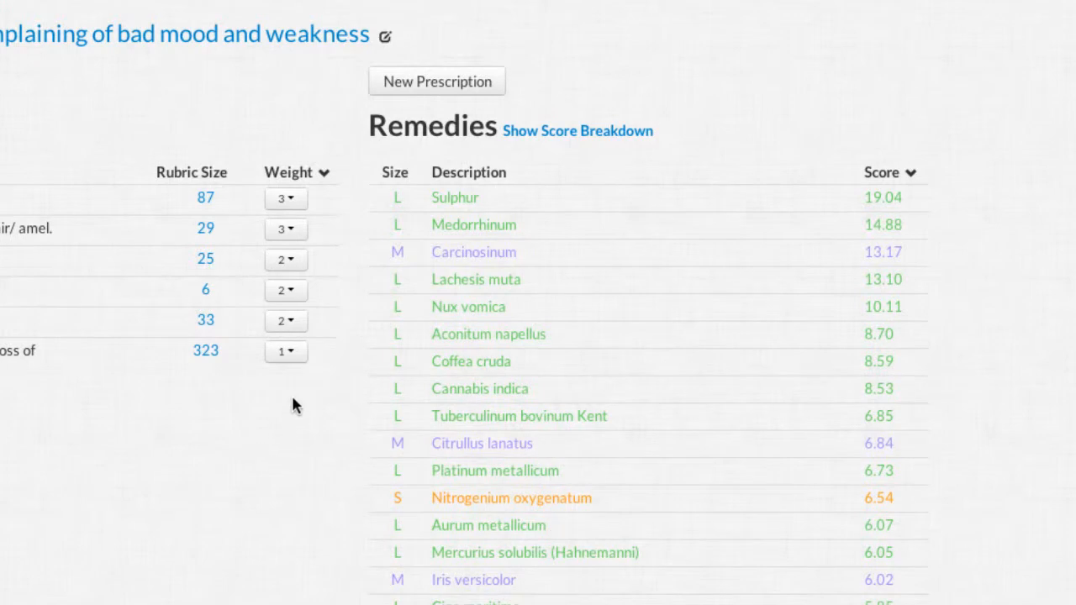
- Examine the suggested rubrics that would favor Lachesis muta for this patient, and close the list
mouse_move(553, 200)
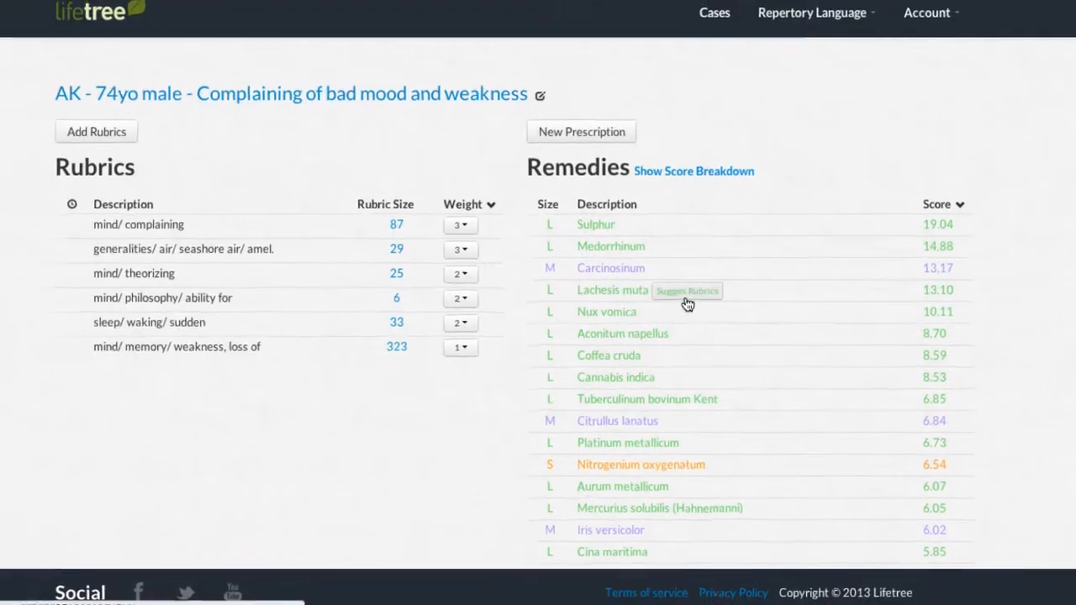
left_click(686, 292)
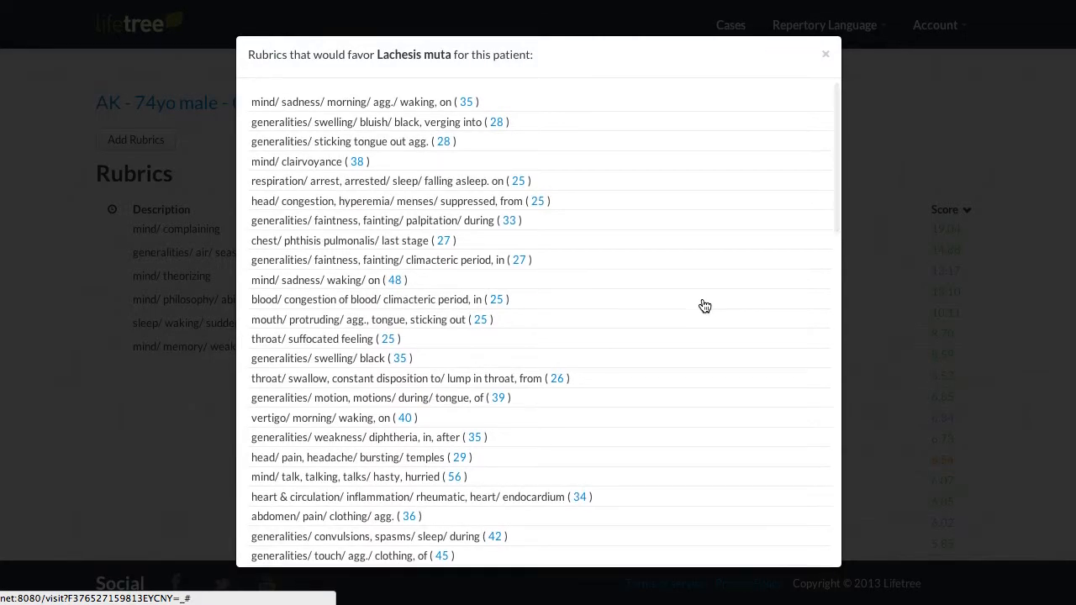
scroll(702, 305, "down", 2)
scroll(703, 305, "down", 2)
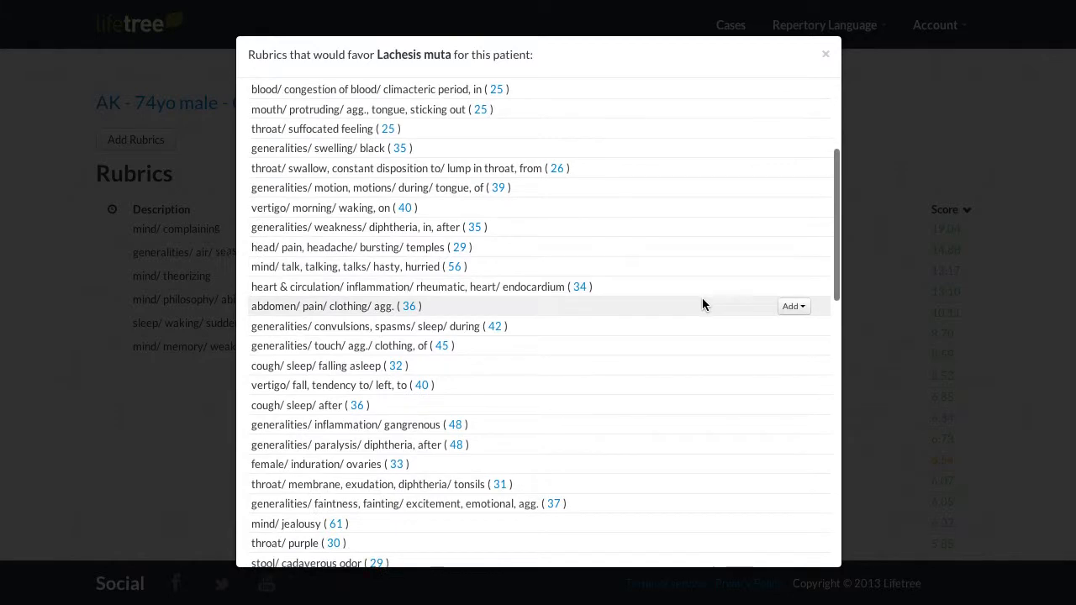
scroll(703, 305, "down", 2)
scroll(702, 305, "down", 3)
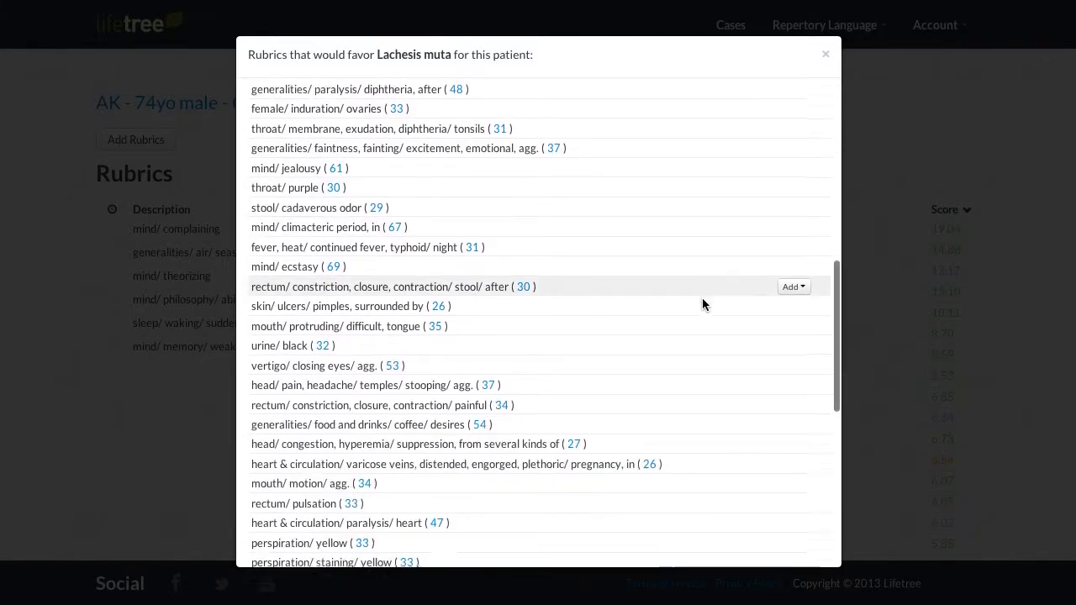
scroll(703, 305, "down", 1)
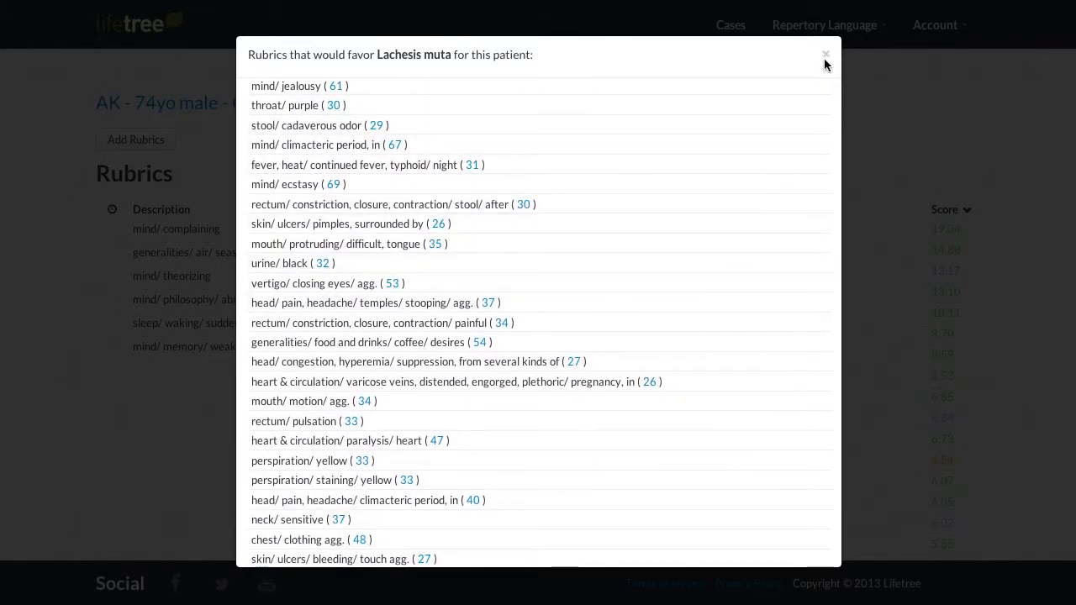
left_click(826, 59)
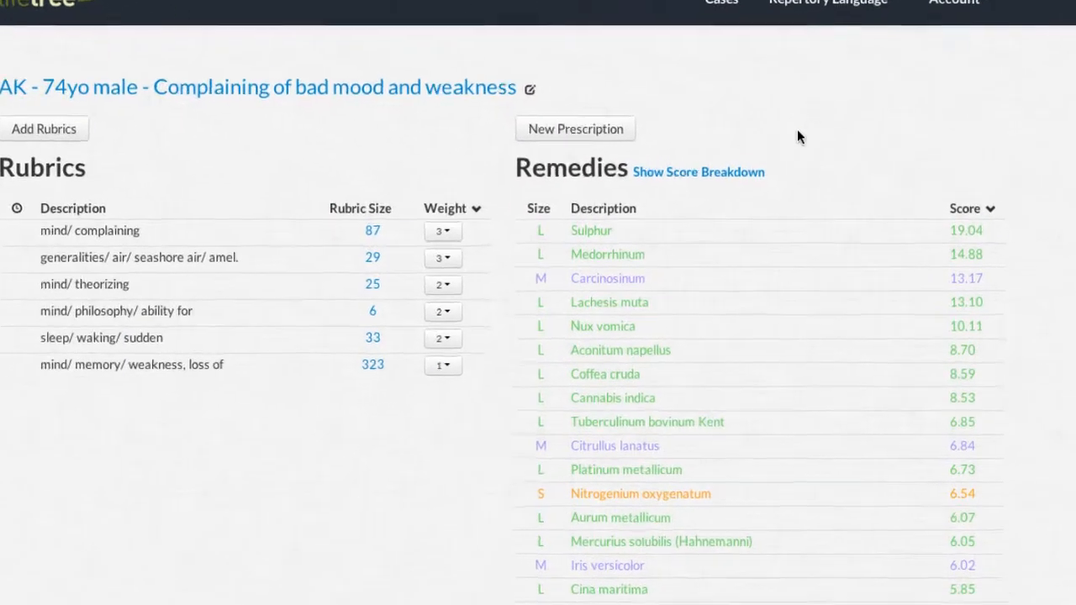
- Add mind/ religious affections/ sad with weight 2 - Moderate from the rubrics suggested for Sulphur, and close the suggestions
mouse_move(753, 232)
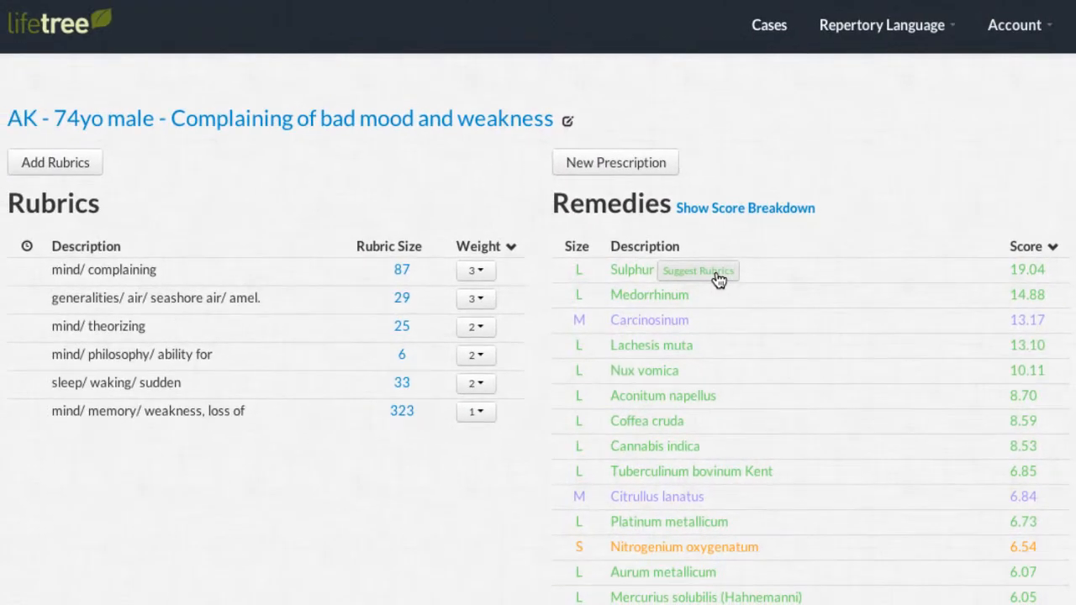
left_click(717, 273)
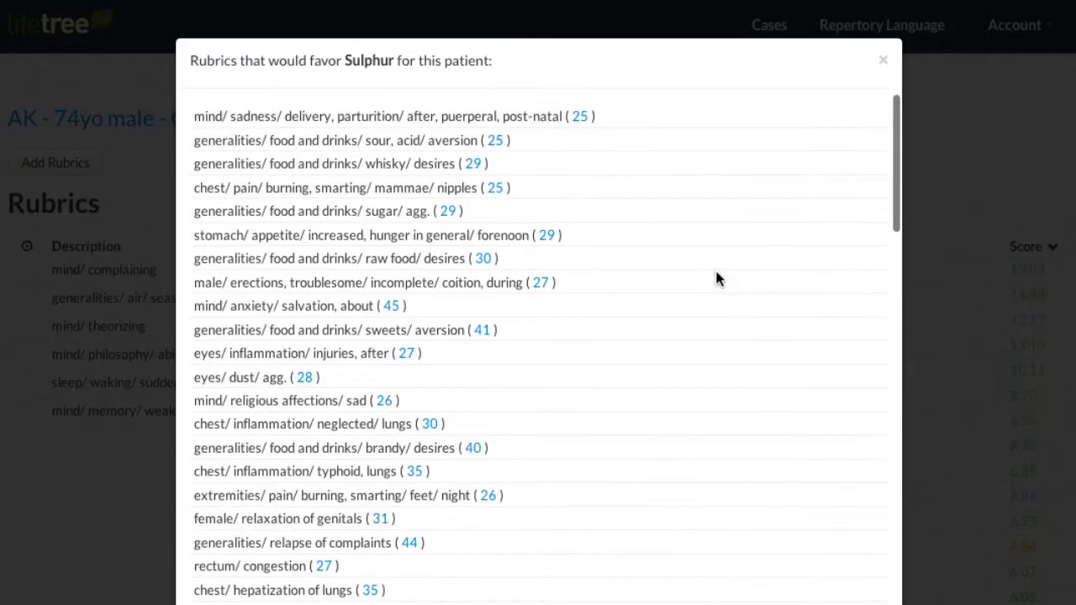
scroll(716, 278, "down", 3)
scroll(716, 278, "up", 3)
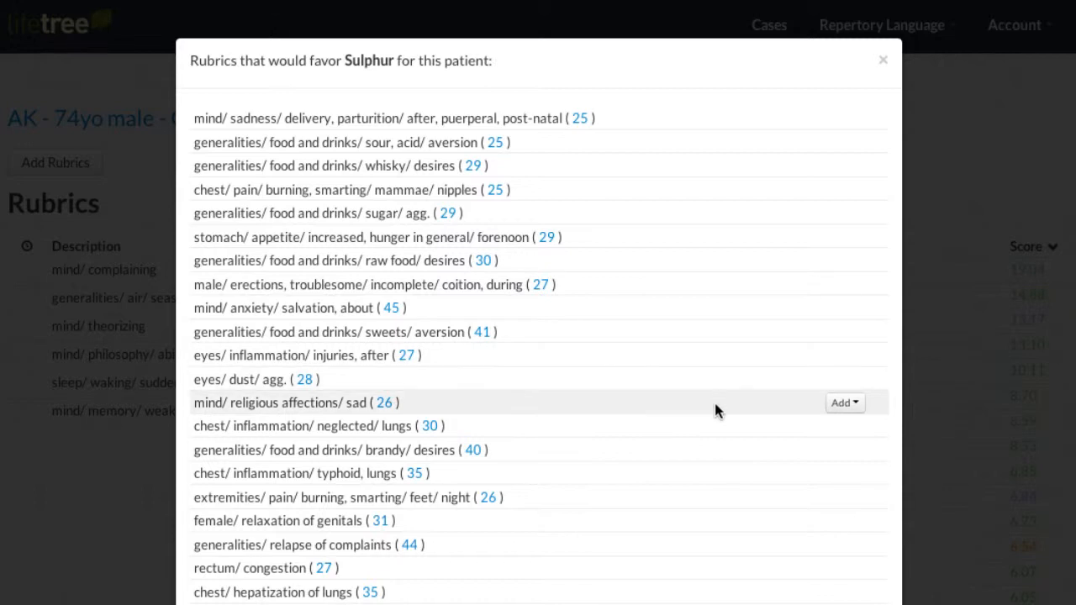
left_click(843, 406)
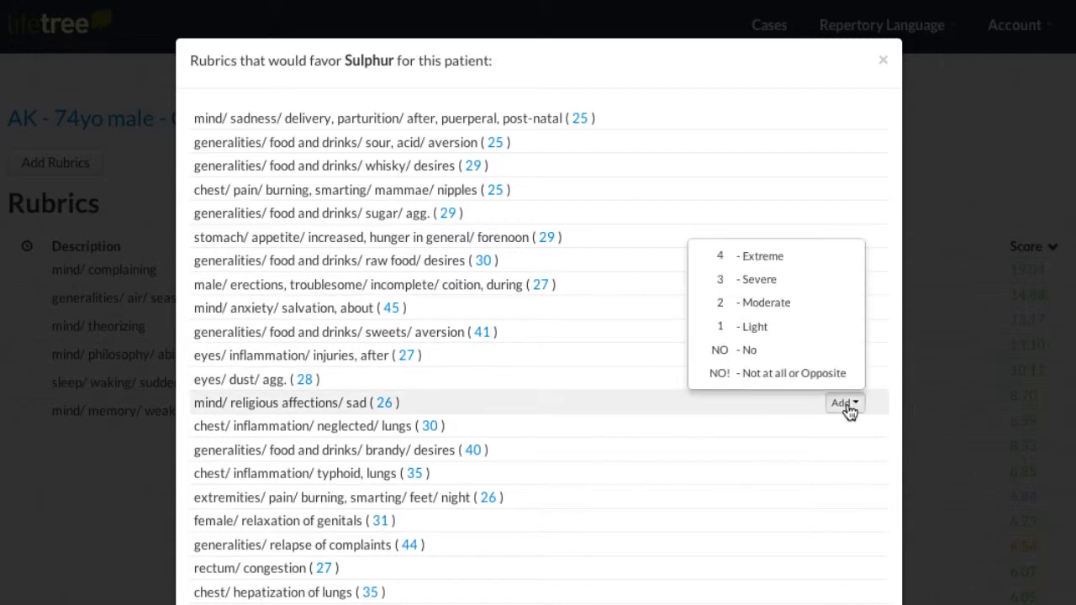
left_click(778, 309)
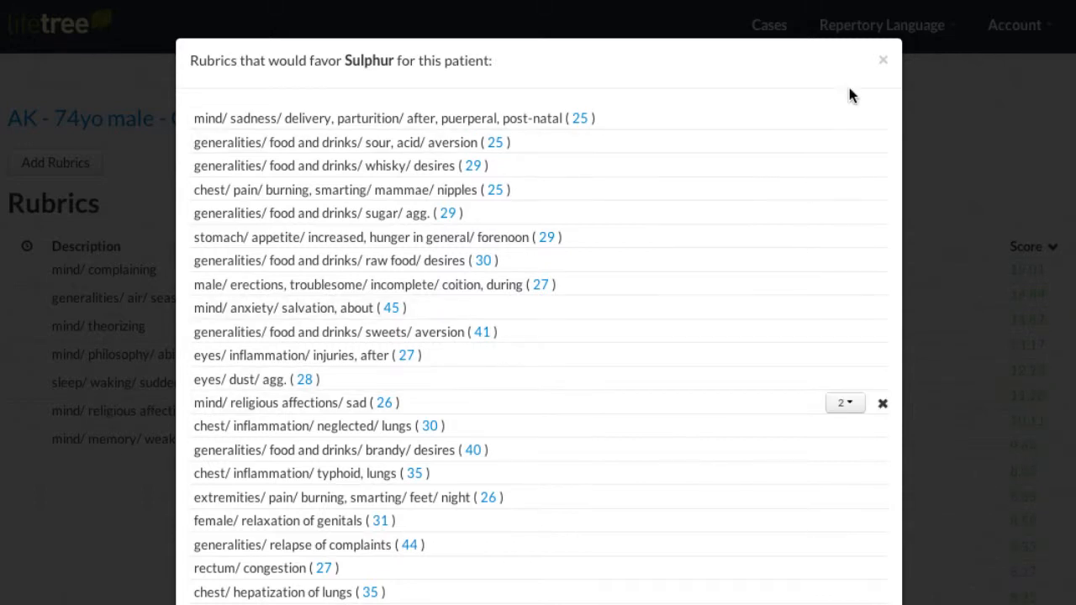
left_click(885, 65)
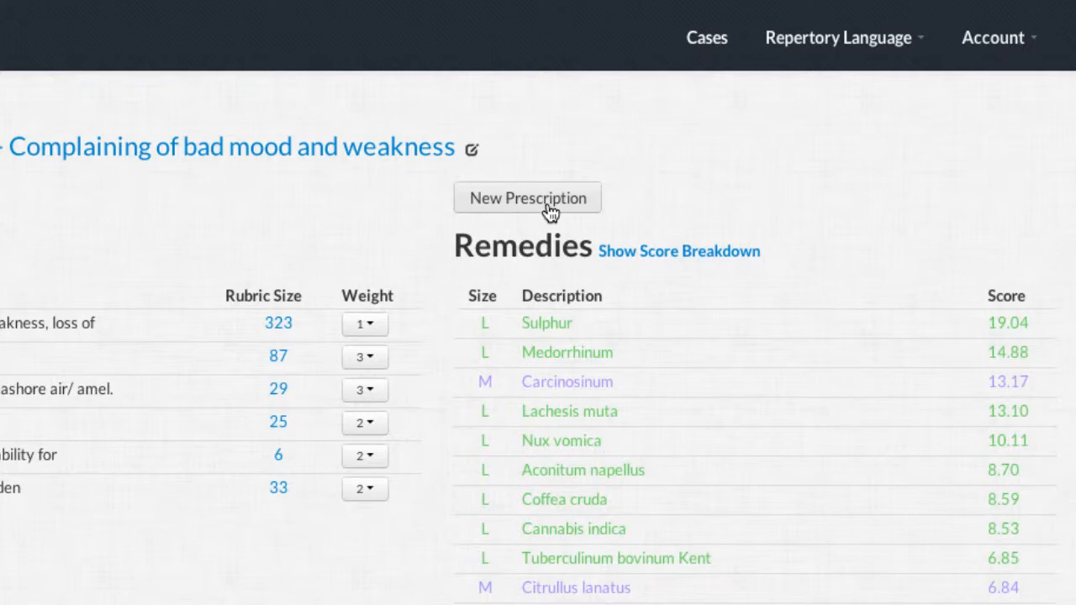
- Start a new prescription and prescribe Sulphur at potency 10 M for 1 day
left_click(549, 207)
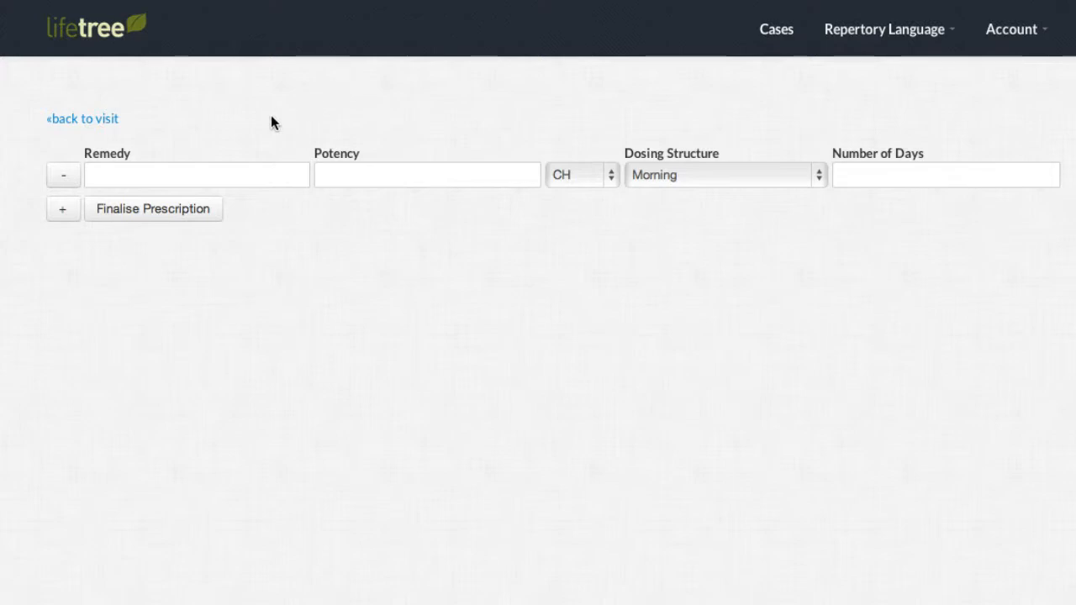
left_click(203, 175)
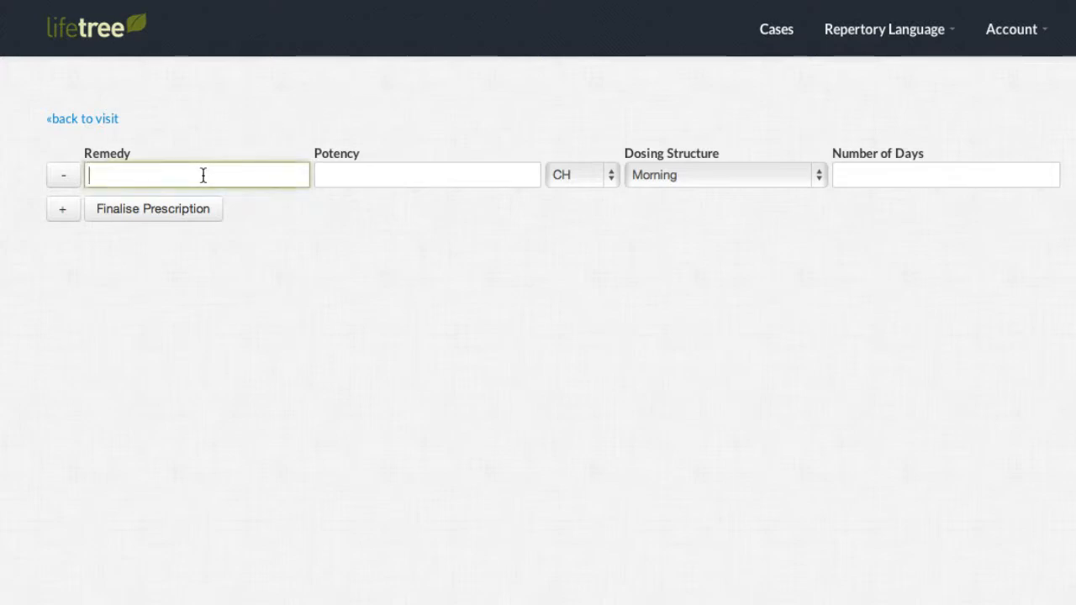
type("Sul")
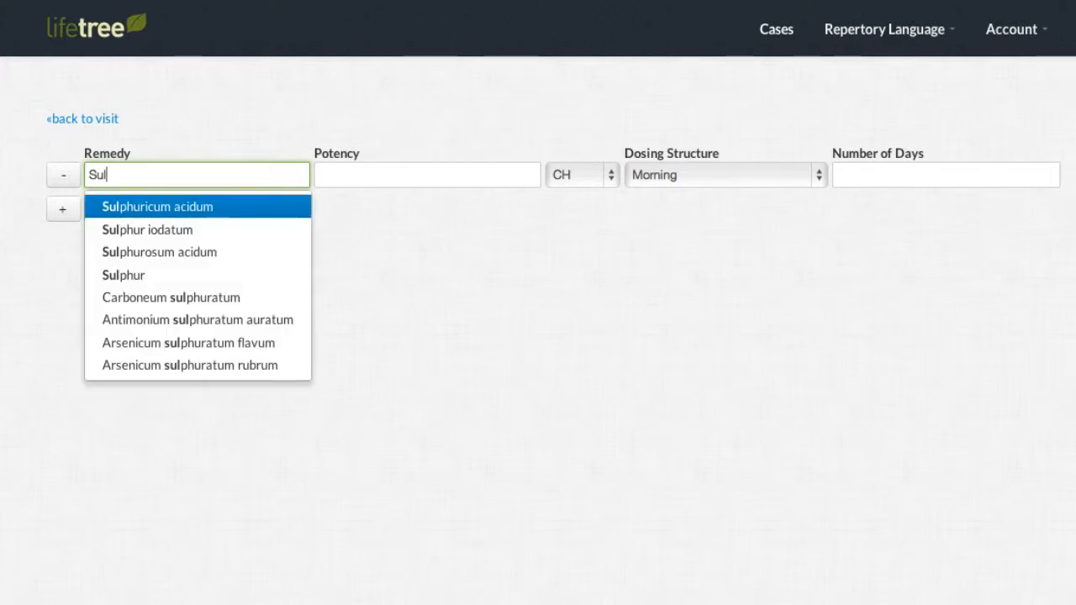
left_click(169, 276)
left_click(377, 173)
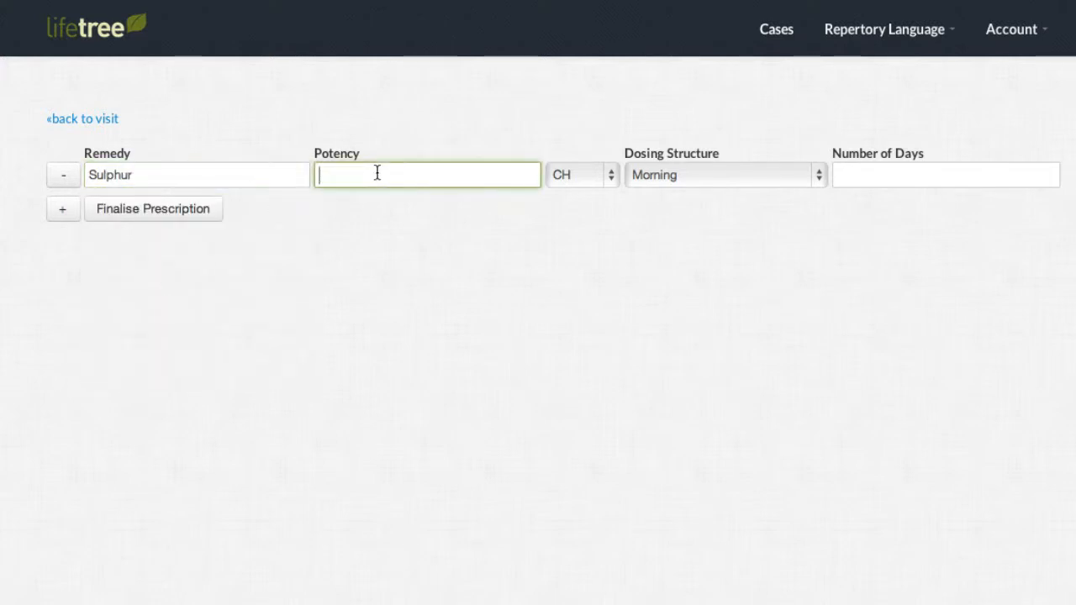
type("10")
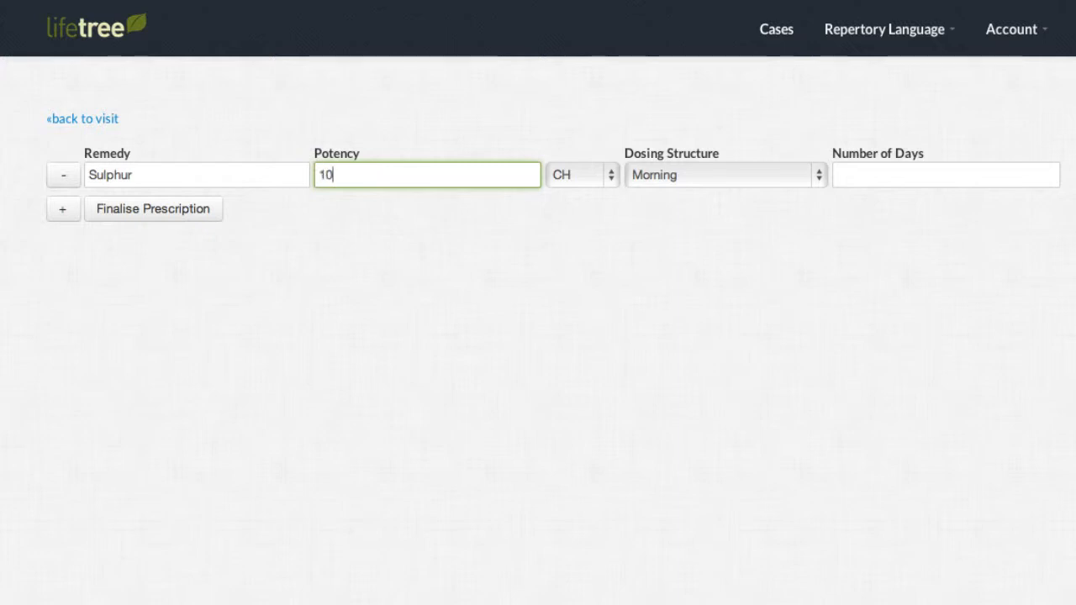
left_click(580, 172)
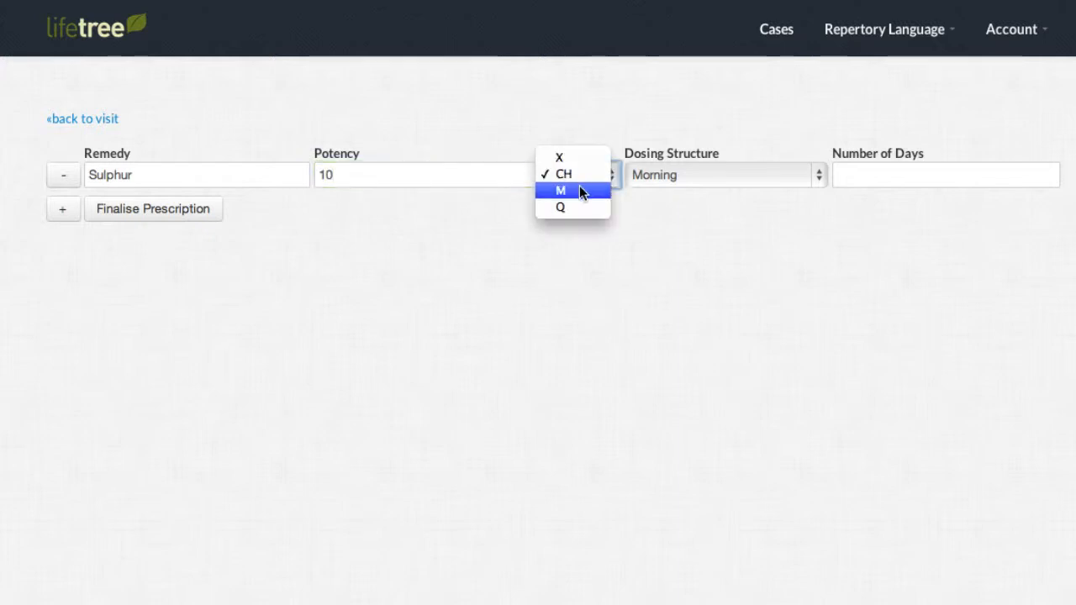
left_click(579, 187)
left_click(847, 173)
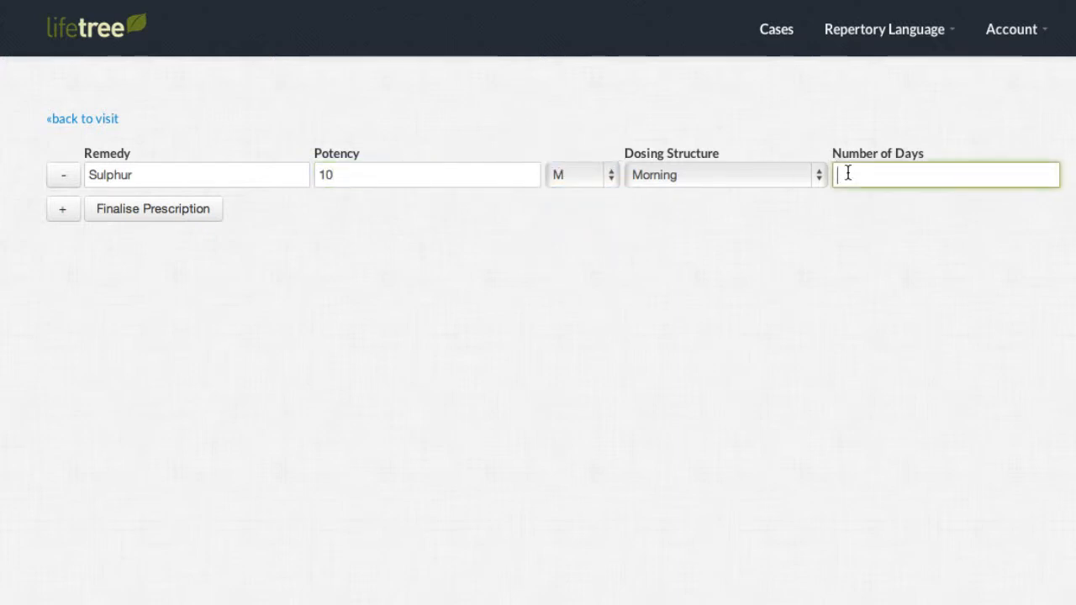
type("1")
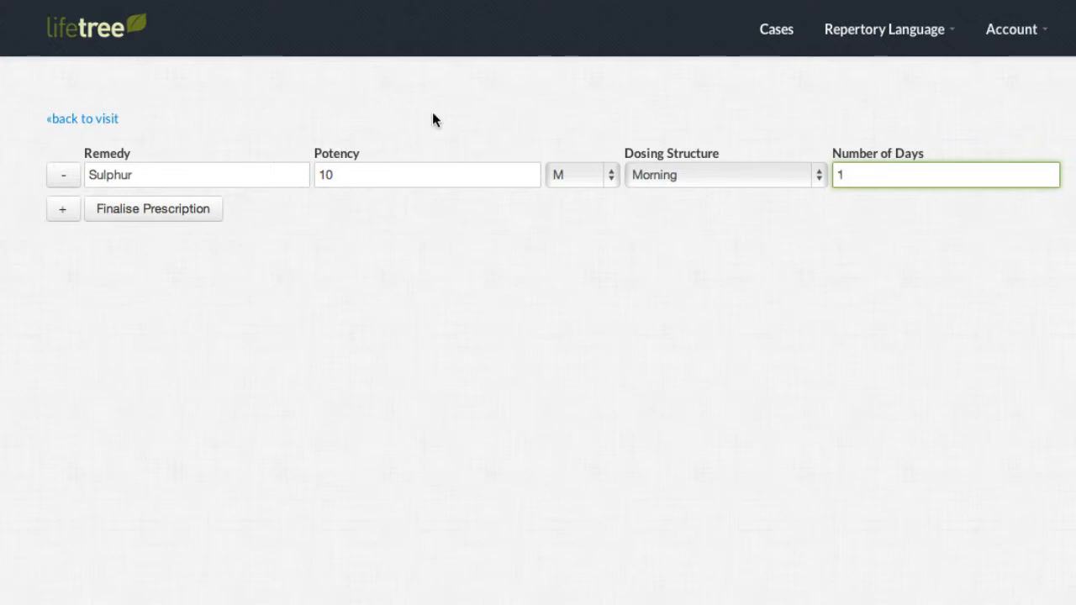
- Add a second prescription line for Sulphur at potency 6 X for 30 days, and finalise the prescription
left_click(67, 215)
left_click(120, 207)
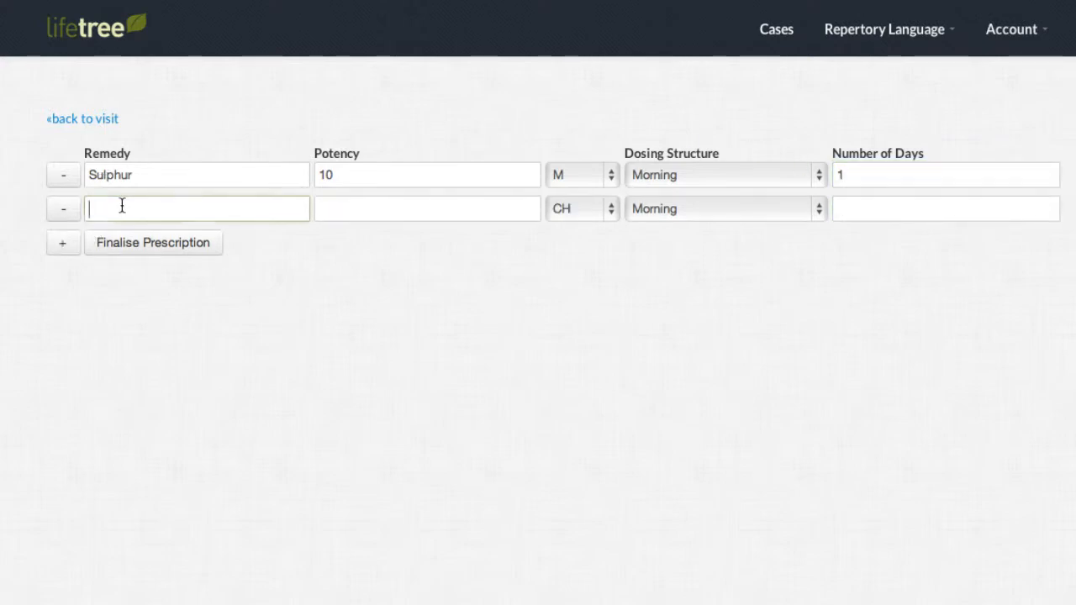
type("Sulph")
left_click(124, 308)
left_click(333, 206)
type("6")
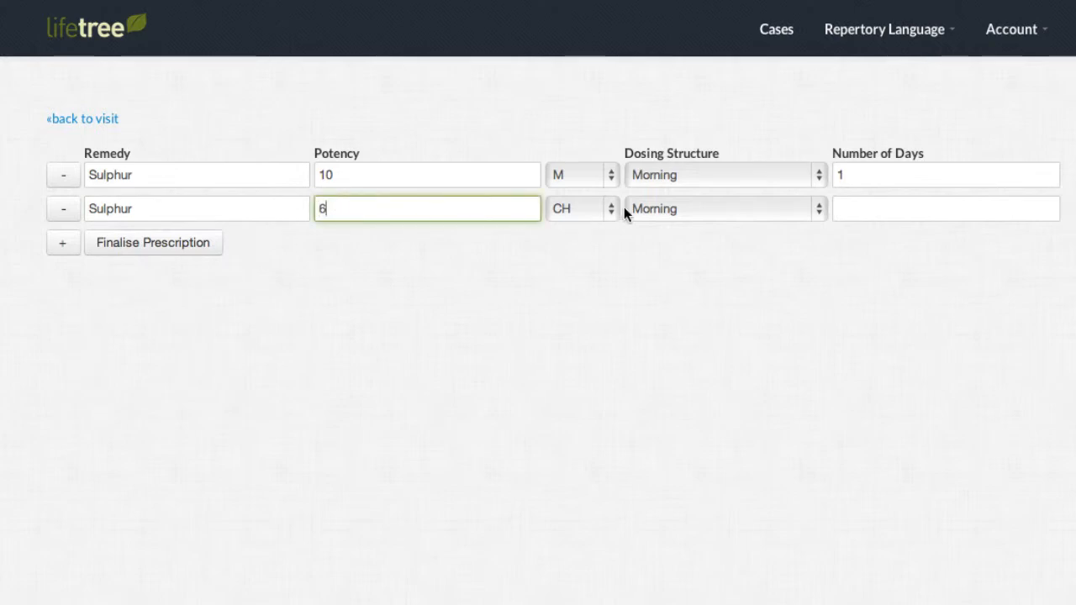
left_click(599, 208)
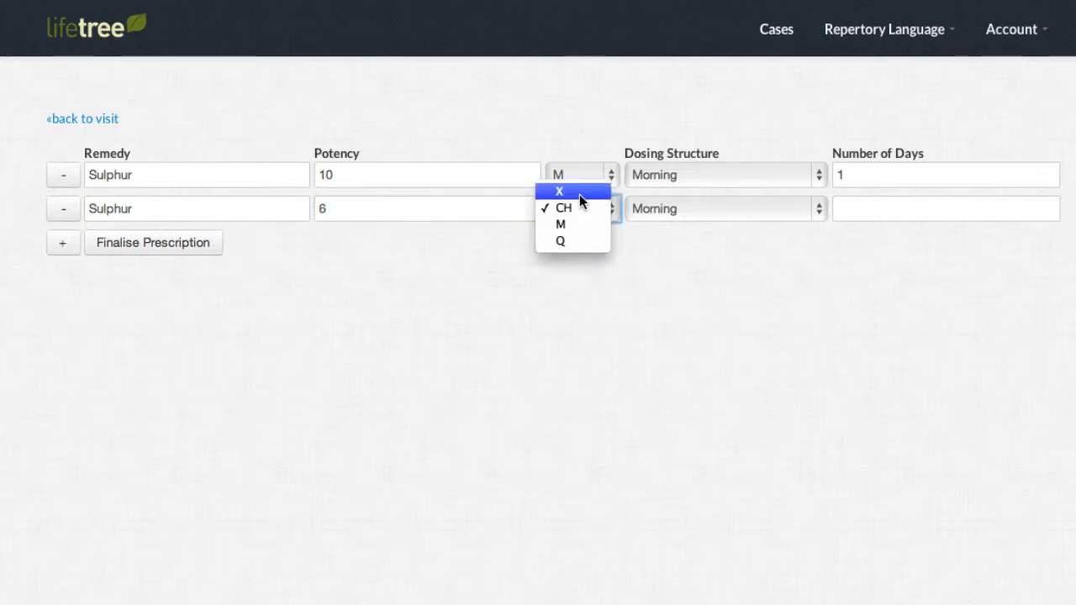
left_click(580, 194)
left_click(885, 209)
type("30")
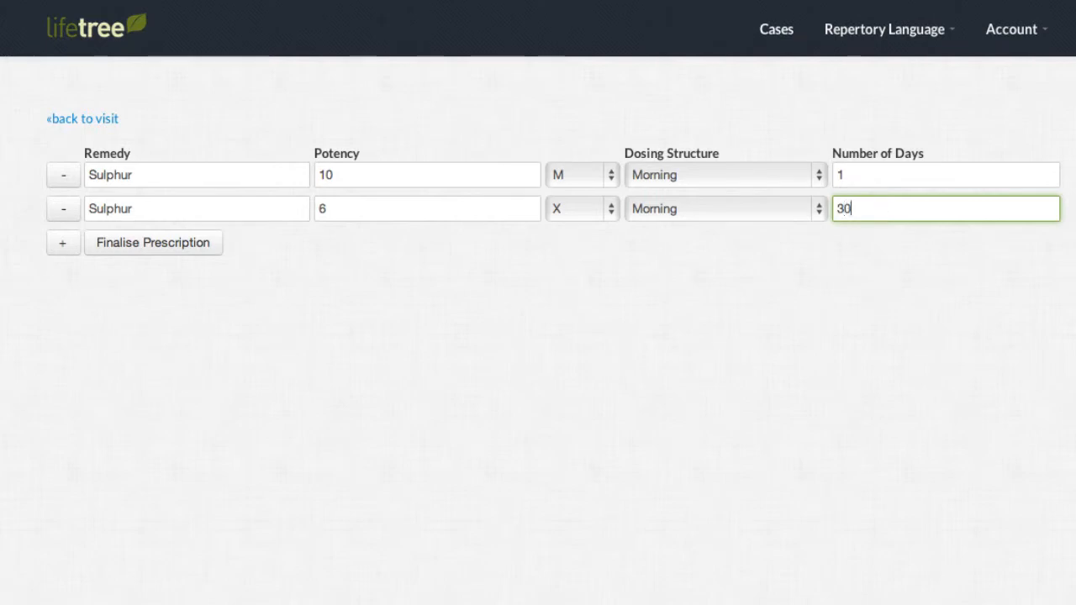
left_click(184, 252)
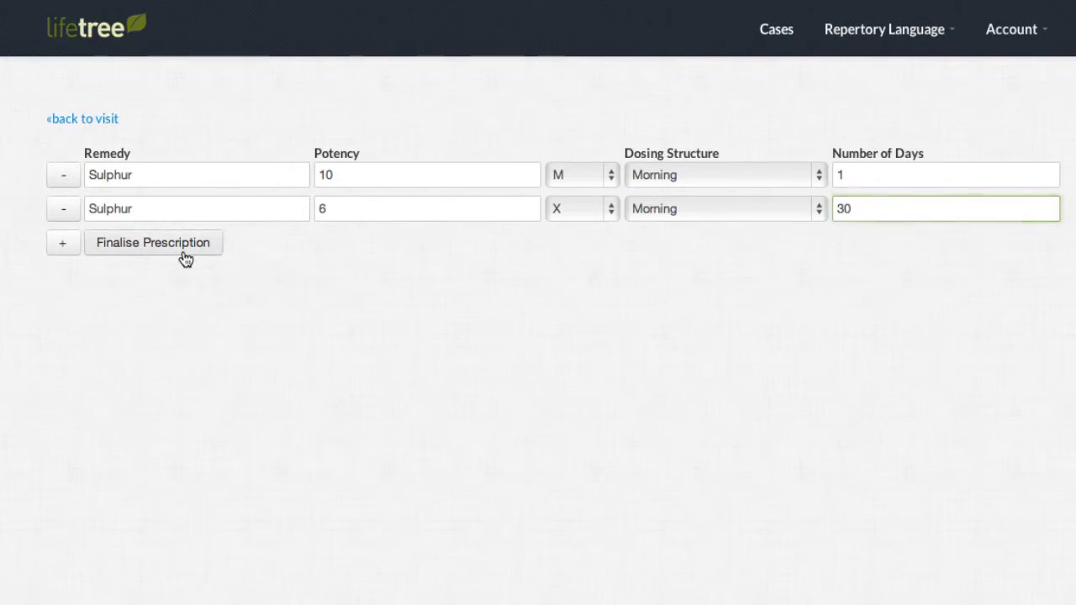